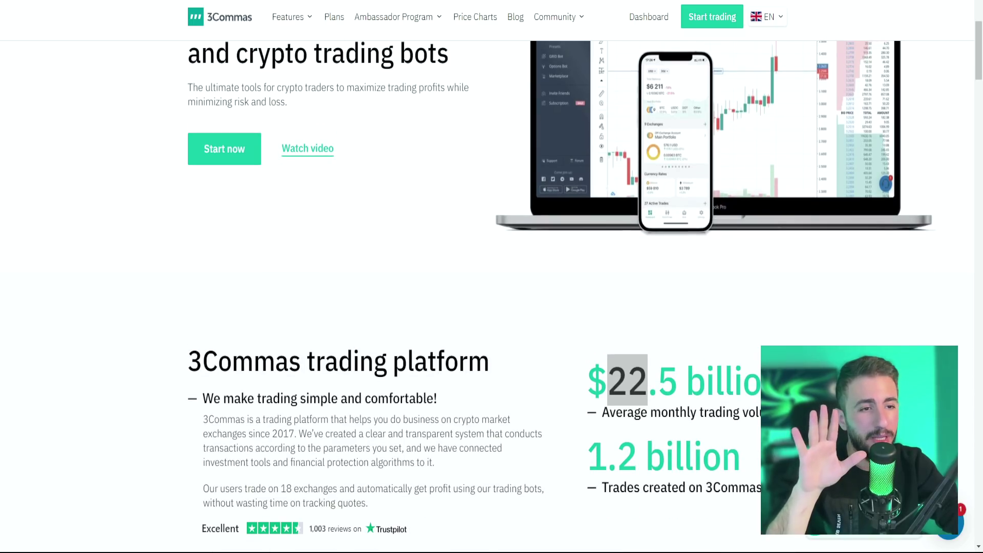
View the list of exchanges that can be connected in 3Commas.
left_click(618, 357)
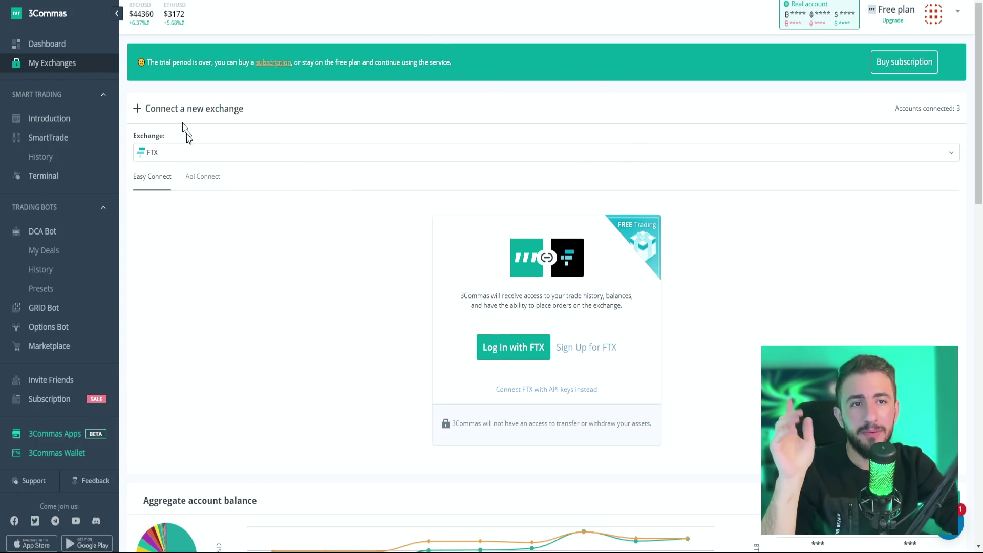
left_click(173, 155)
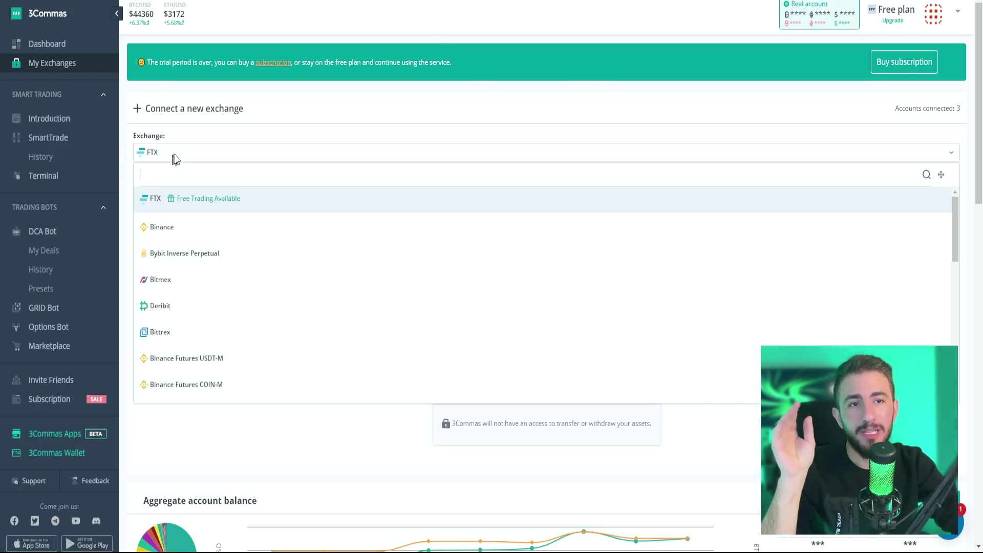
left_click(177, 154)
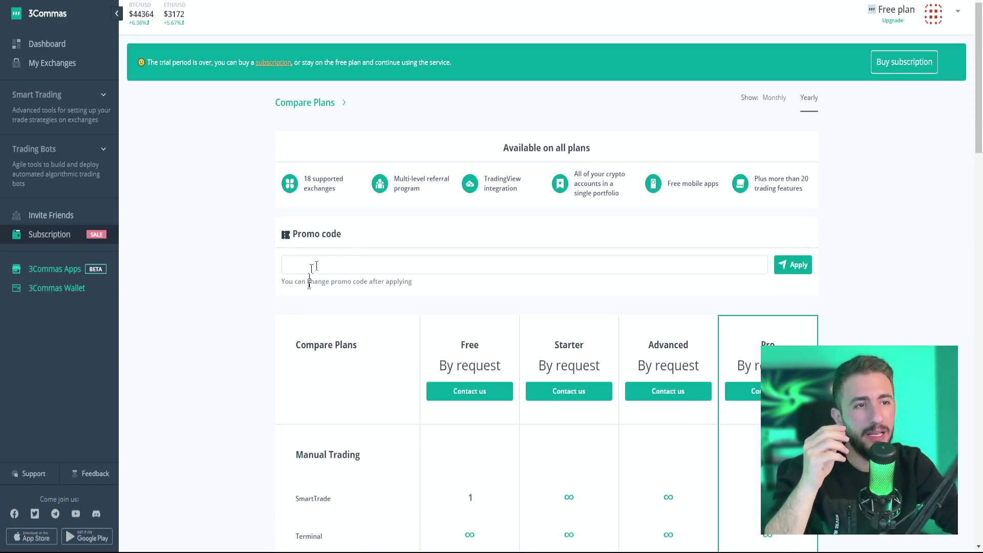
Compare the prices and features of the Free, Starter, Advanced and Pro plans, and return to My Exchanges.
scroll(328, 256, "down", 2)
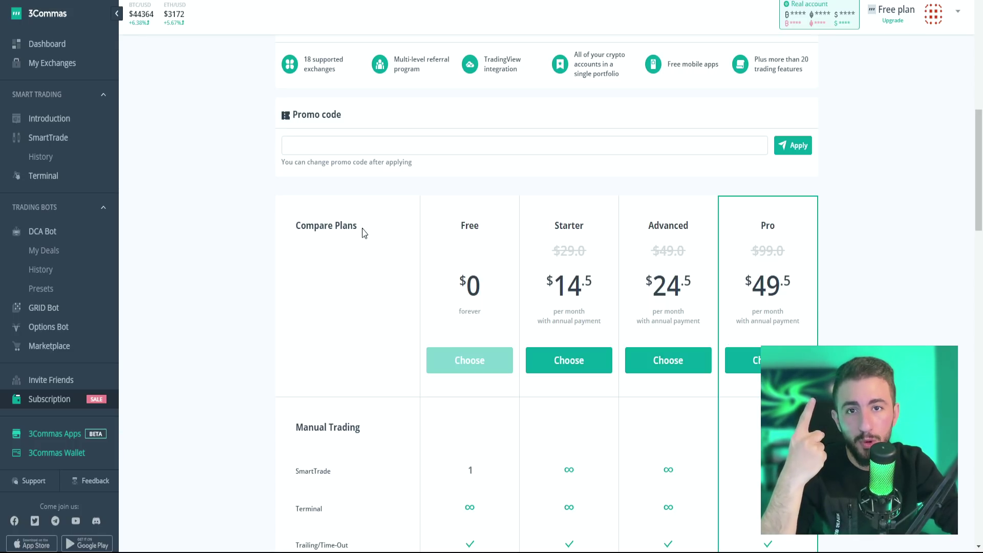
scroll(373, 226, "down", 2)
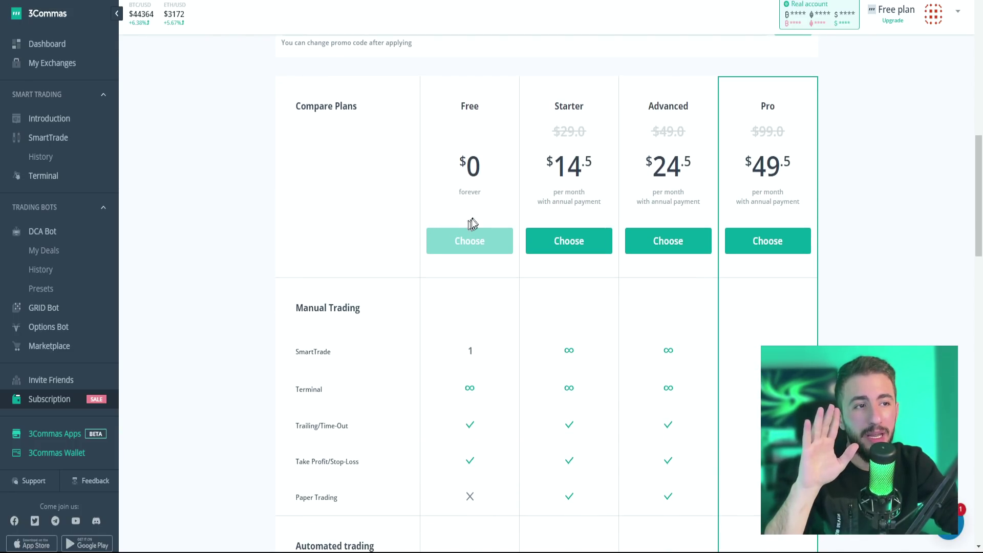
scroll(472, 250, "down", 2)
scroll(479, 264, "up", 10)
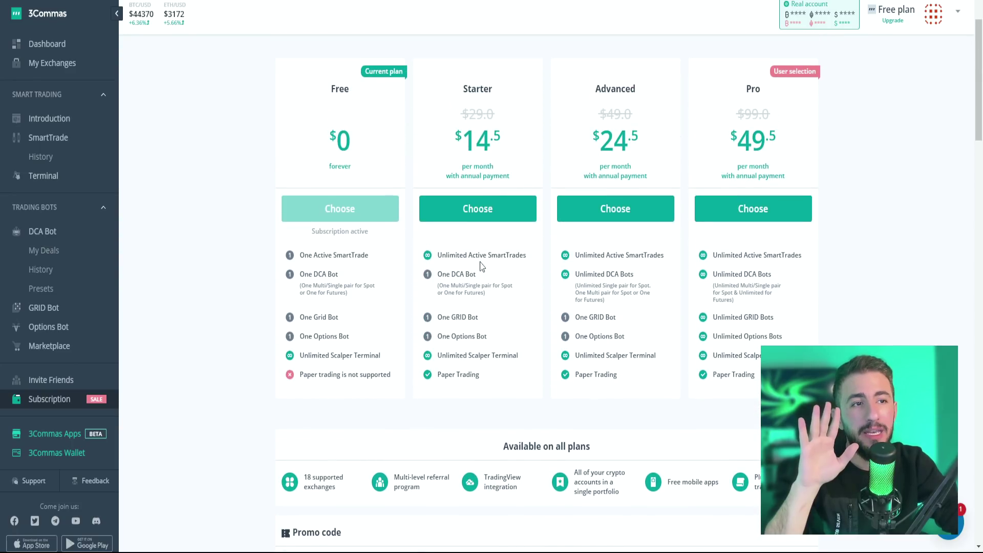
scroll(461, 251, "up", 2)
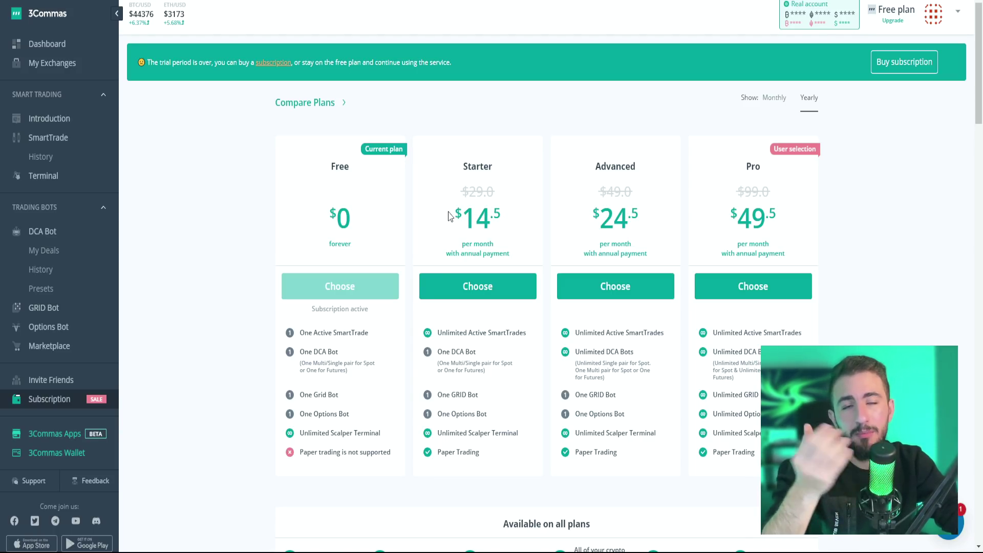
left_click(66, 64)
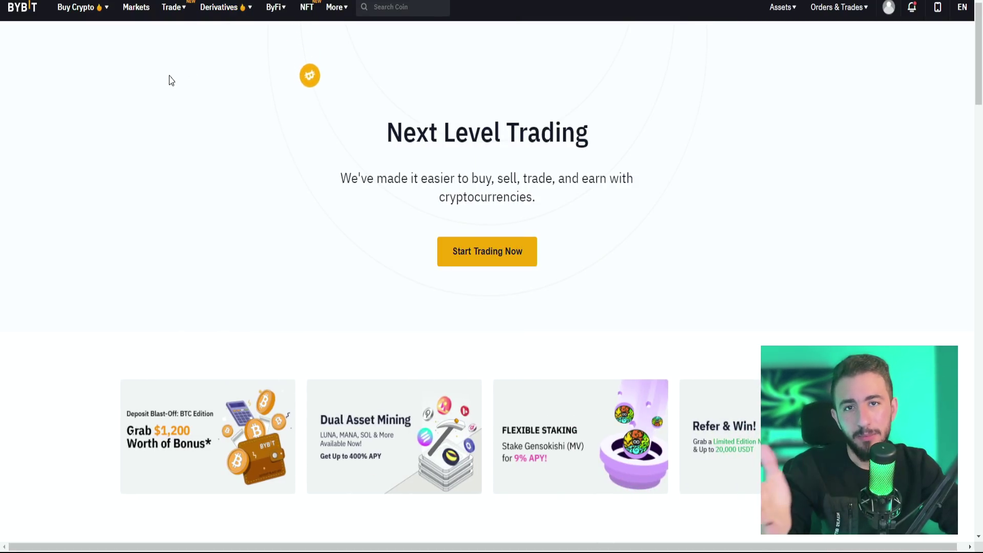
Switch to Bybit, browse its ByFi products and USDT spot pairs, and open the Express page for buying crypto.
mouse_move(270, 21)
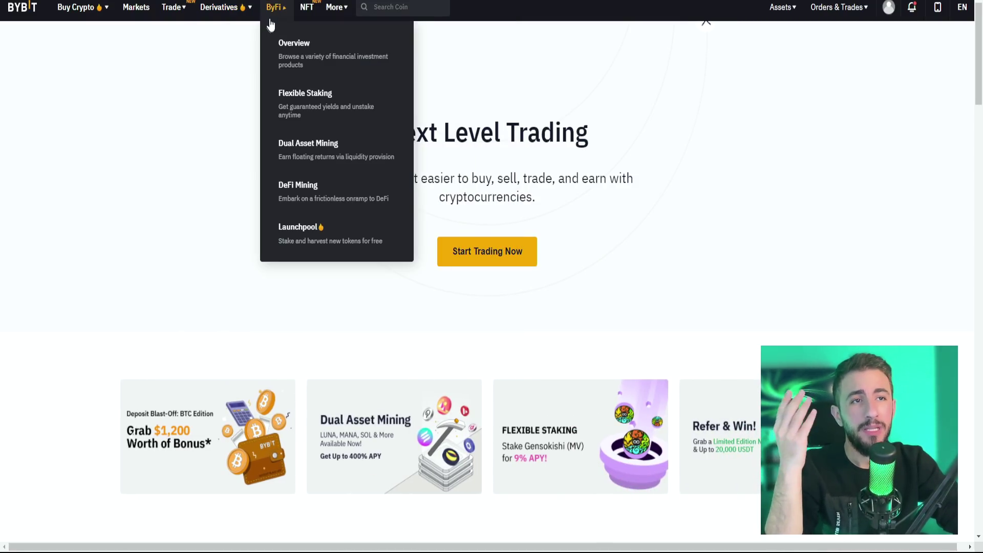
mouse_move(220, 9)
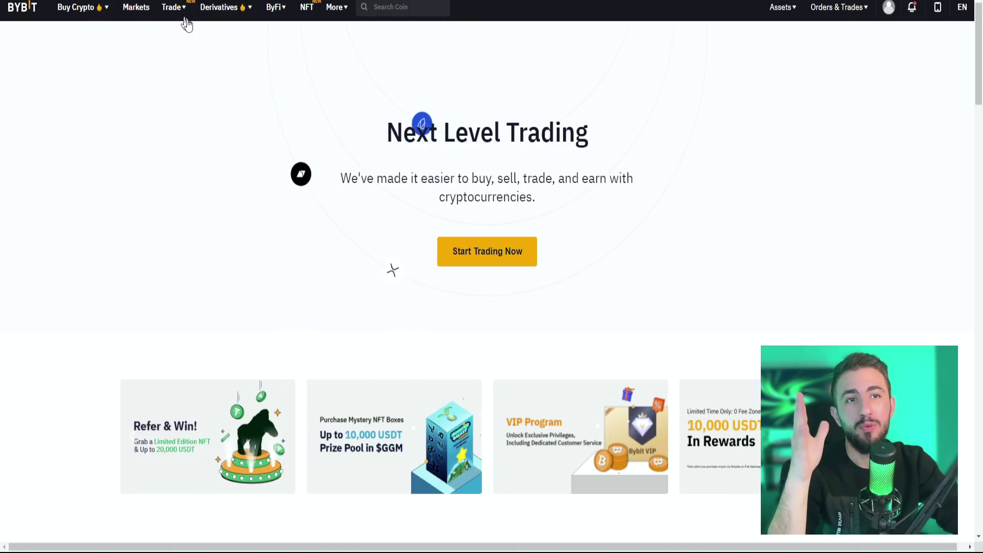
mouse_move(187, 24)
scroll(321, 160, "down", 3)
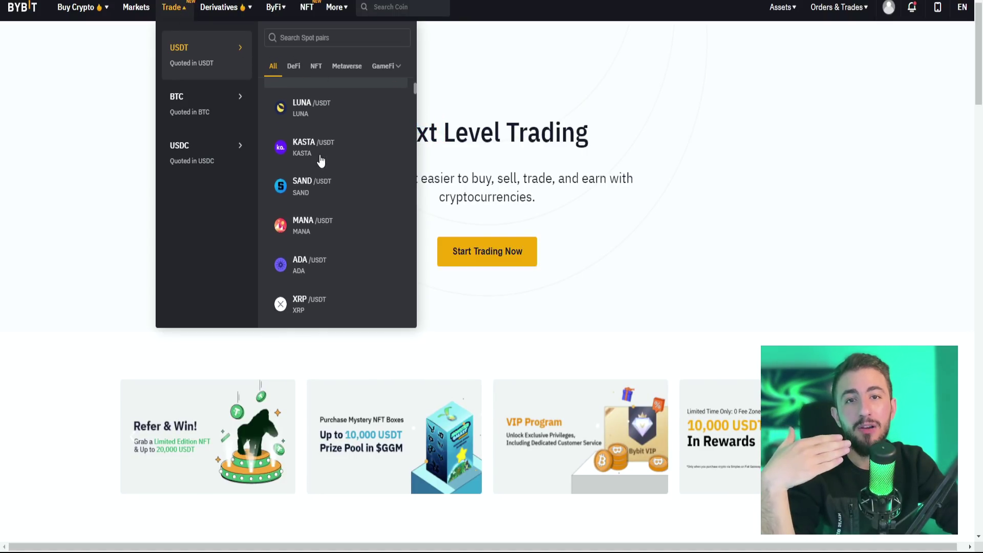
scroll(321, 161, "down", 2)
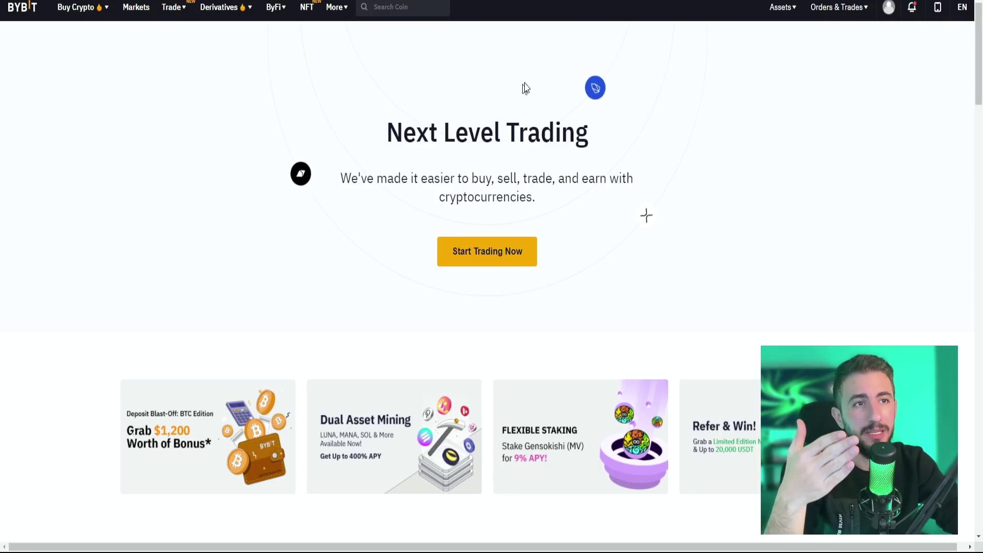
mouse_move(82, 10)
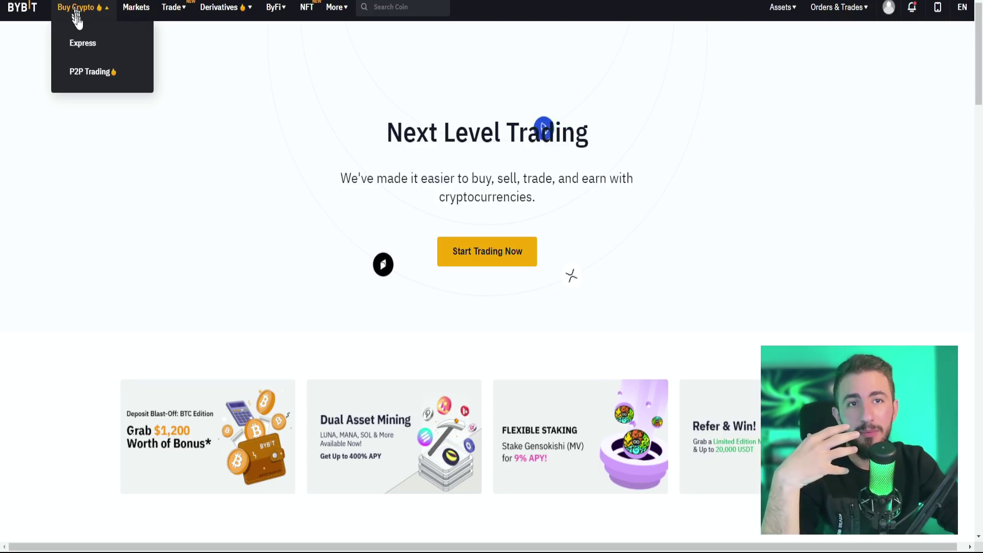
left_click(86, 48)
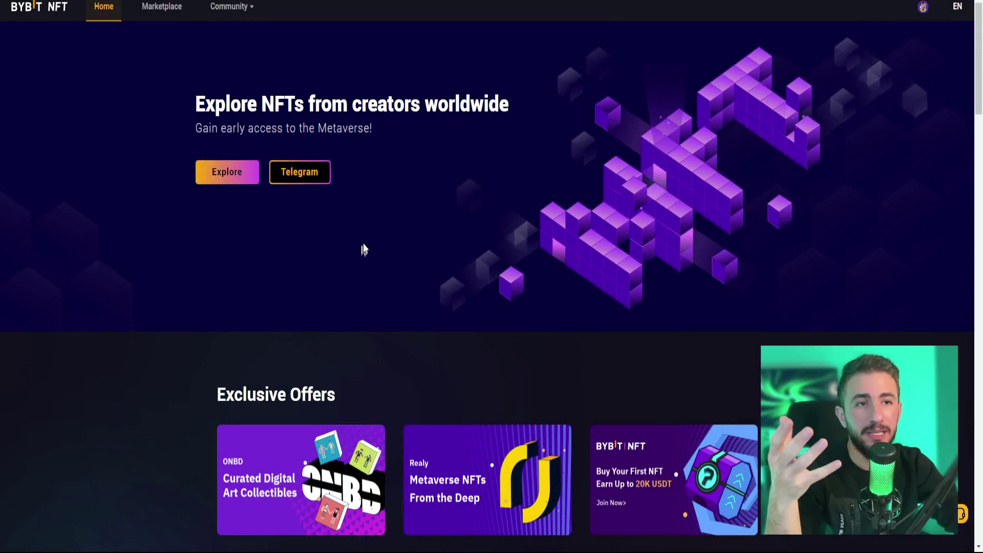
Examine the exclusive offers and marketplace items on Bybit NFT, and return to the Express purchase page.
scroll(368, 233, "down", 1)
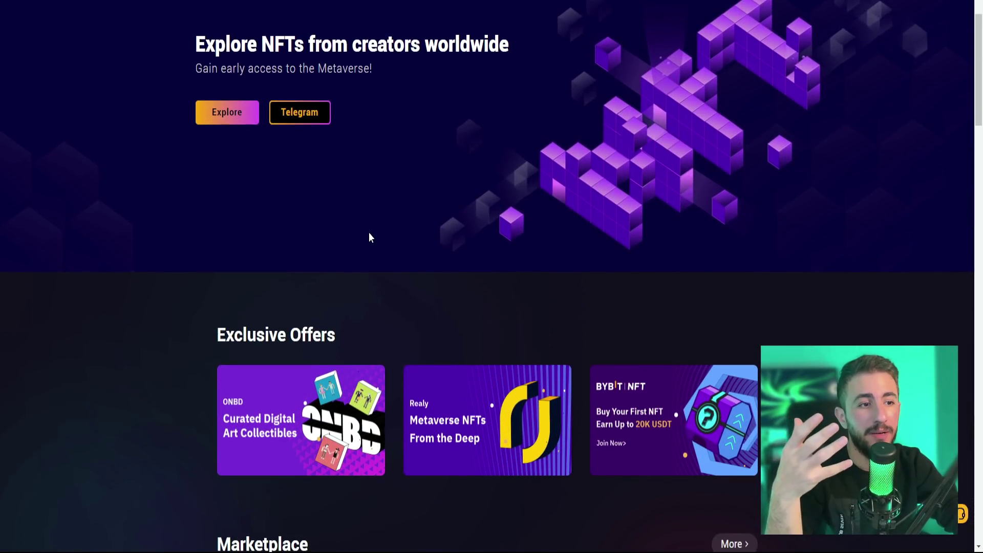
scroll(371, 237, "down", 3)
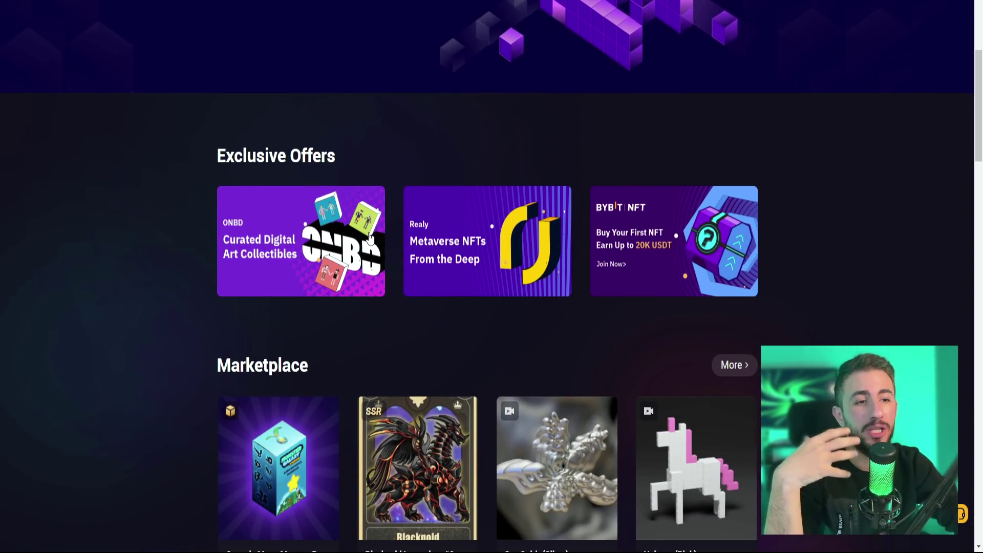
scroll(371, 236, "down", 2)
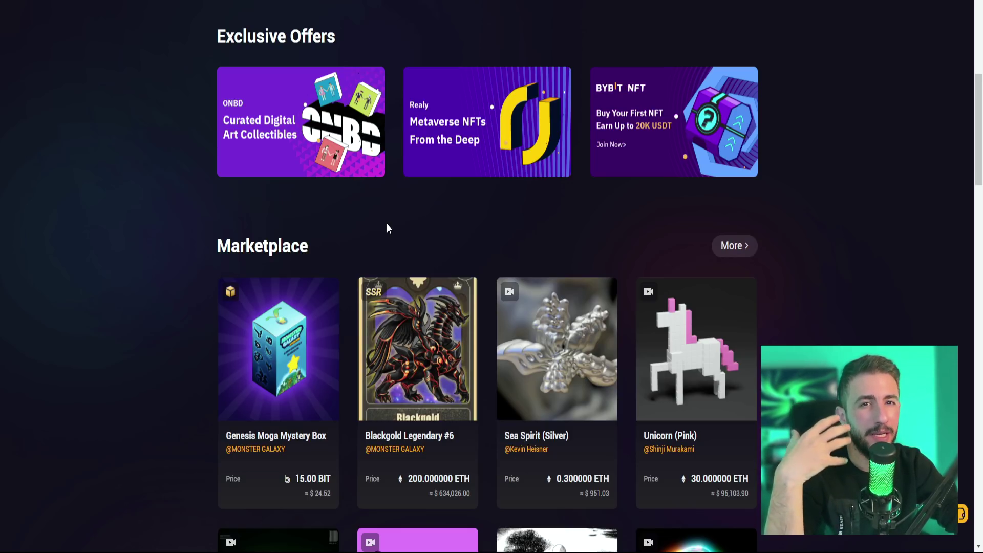
scroll(387, 228, "up", 1)
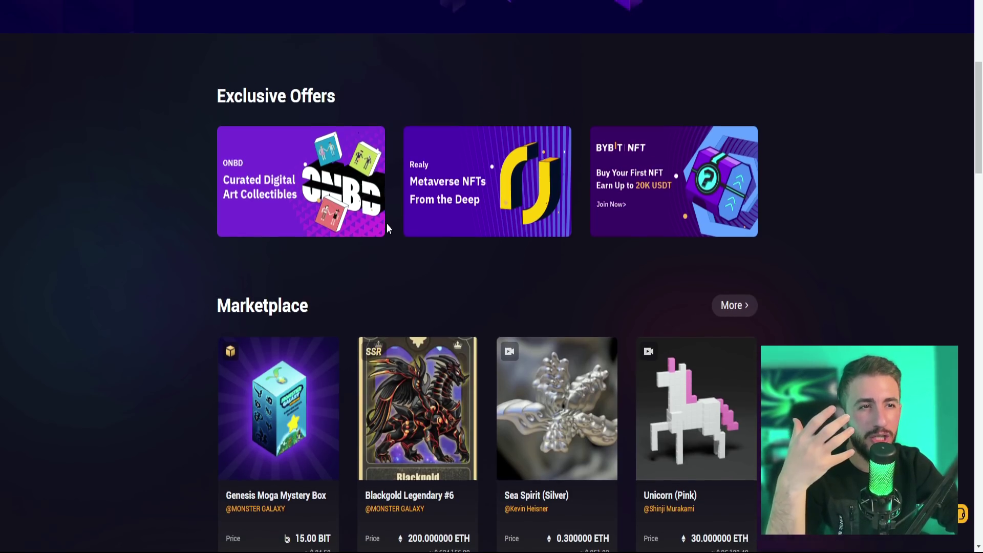
scroll(387, 228, "up", 2)
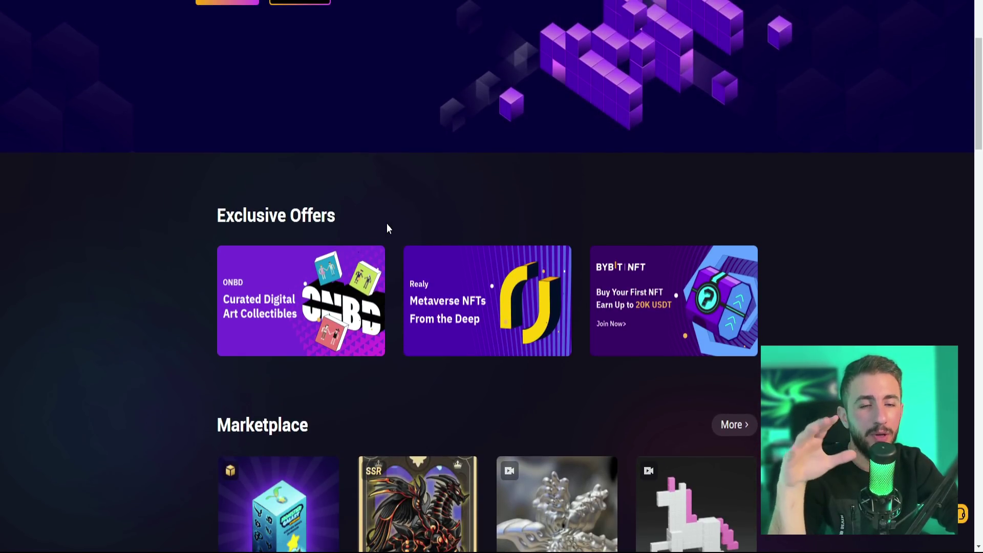
left_click(376, 1)
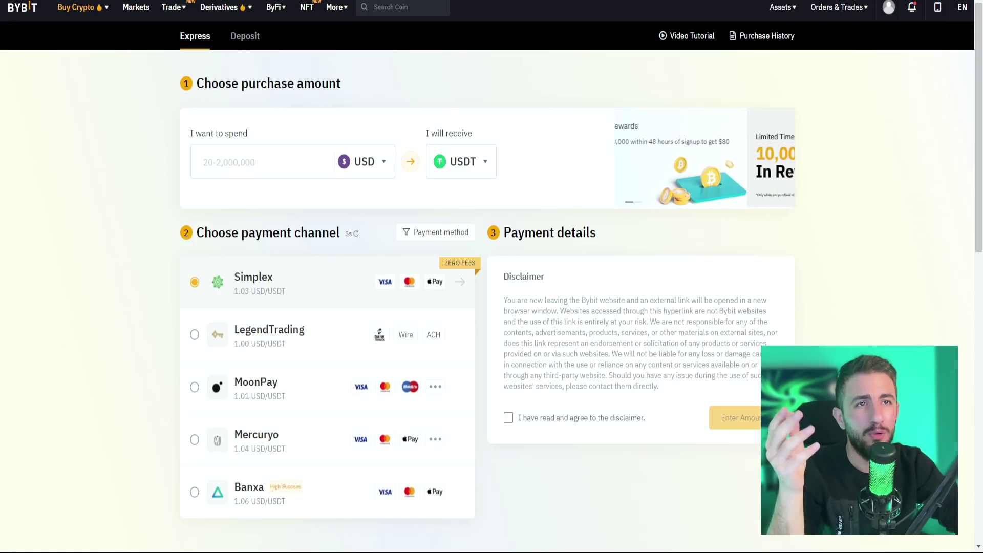
mouse_move(276, 8)
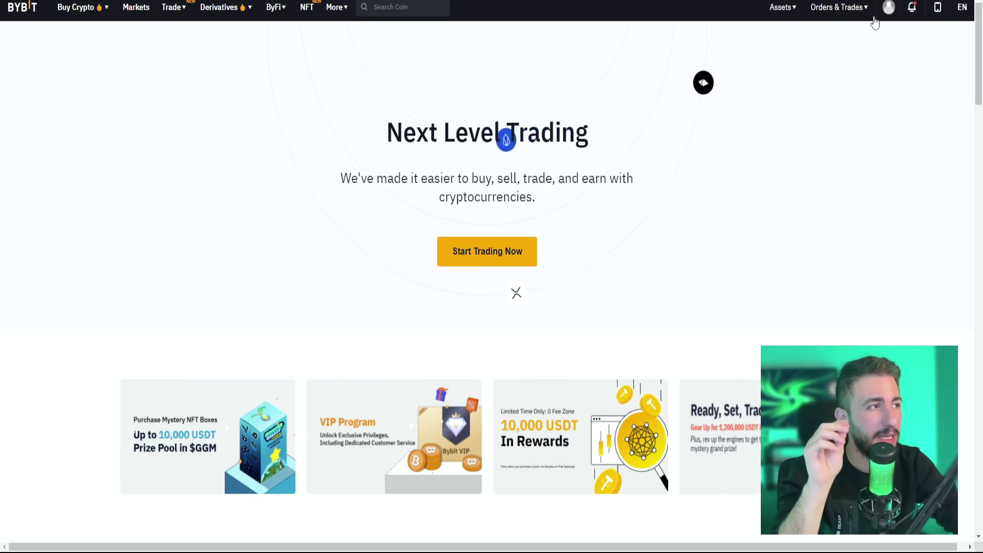
Start a new API key in the Bybit account's API management and name it 3commas.
mouse_move(889, 8)
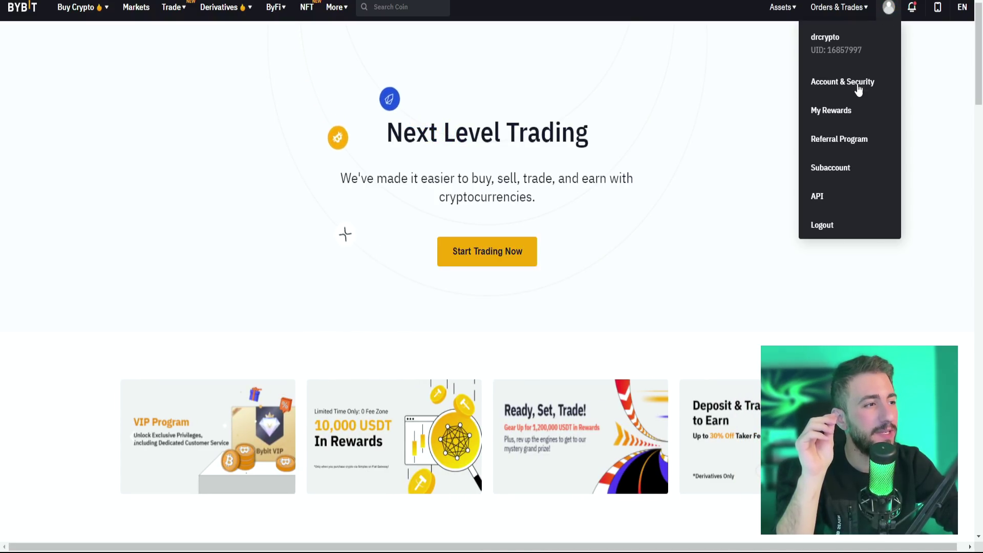
left_click(838, 203)
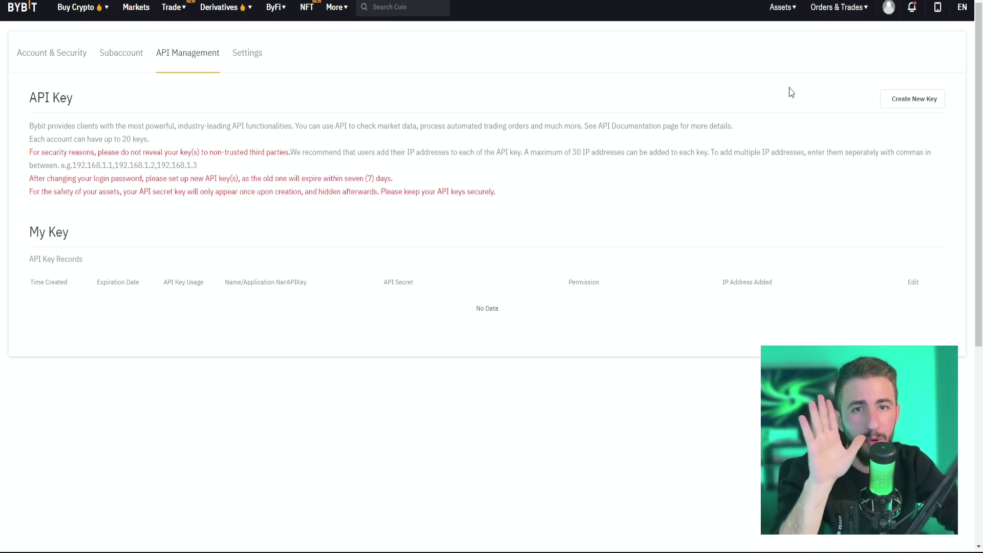
left_click(915, 104)
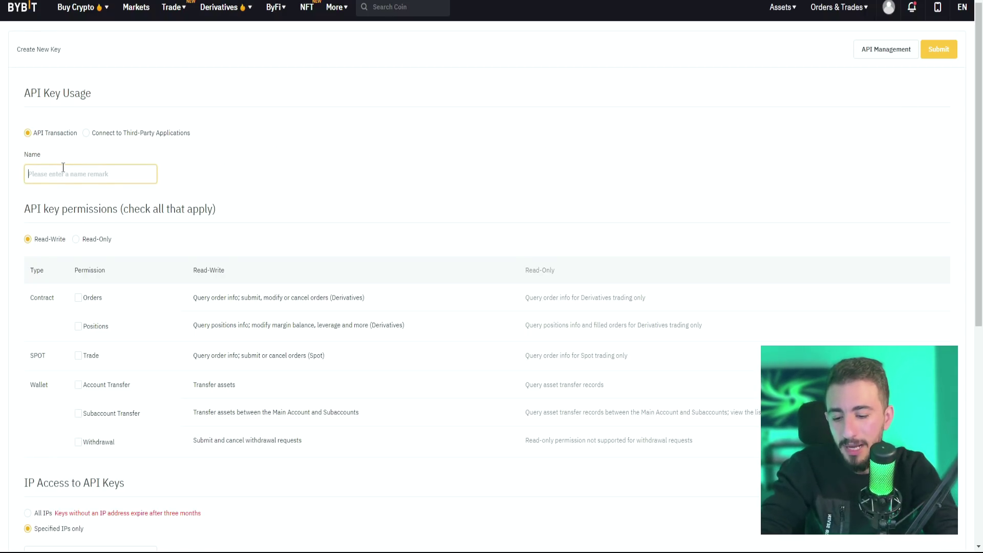
type("3commas")
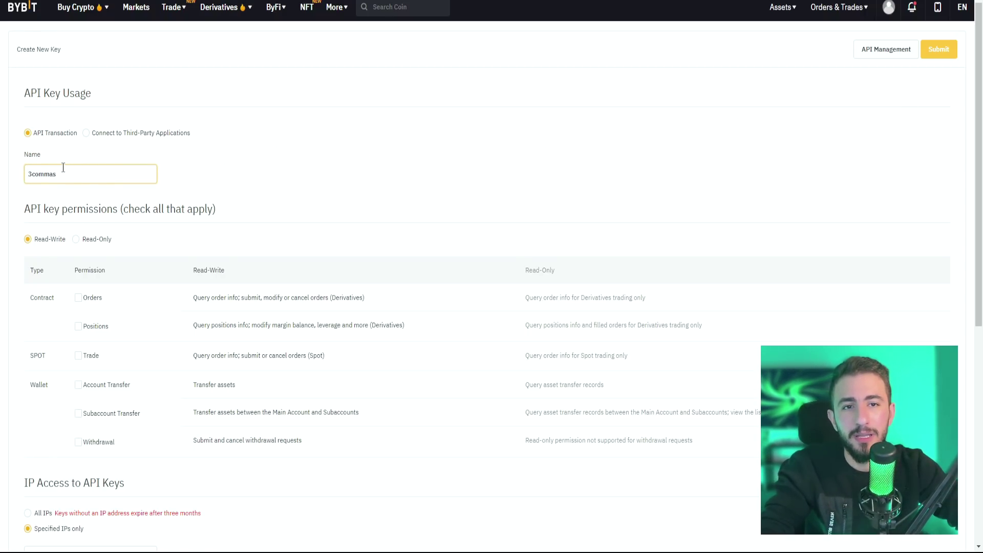
Grant the API key the SPOT Trade permission.
scroll(63, 167, "down", 1)
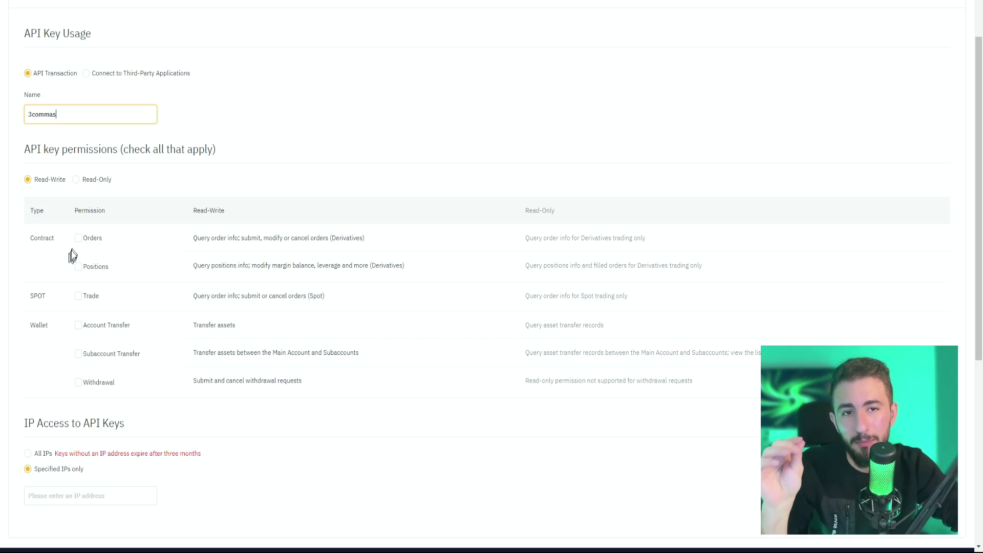
left_click(77, 300)
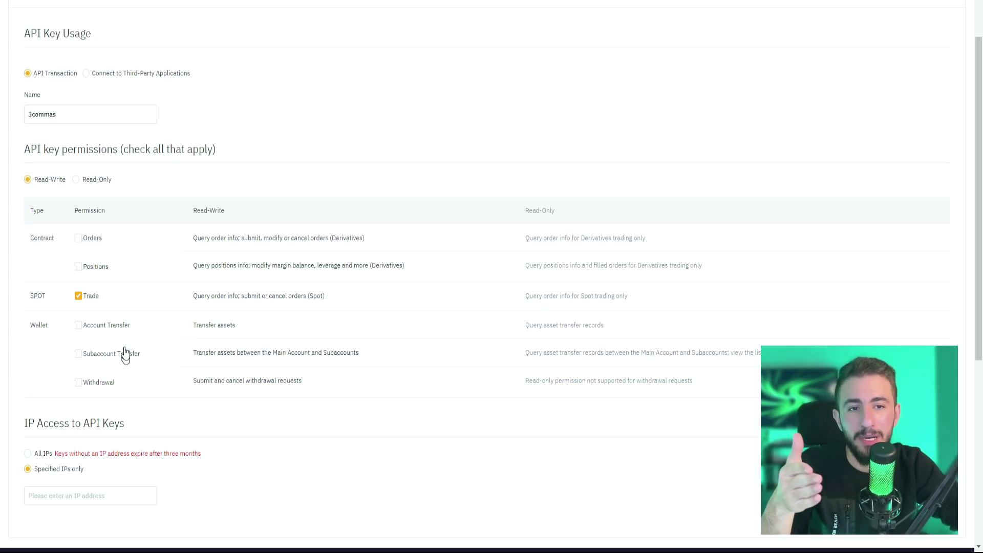
mouse_move(94, 385)
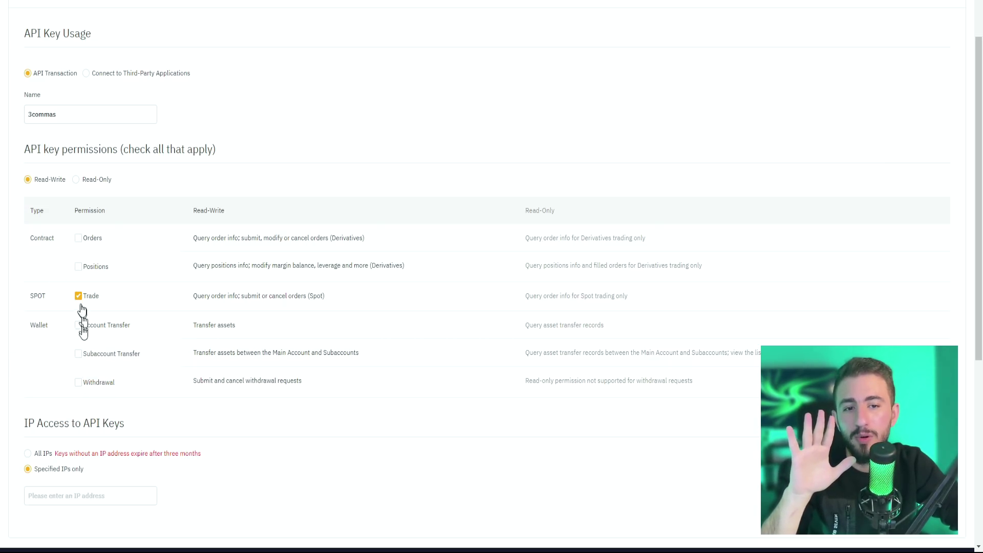
scroll(720, 249, "up", 2)
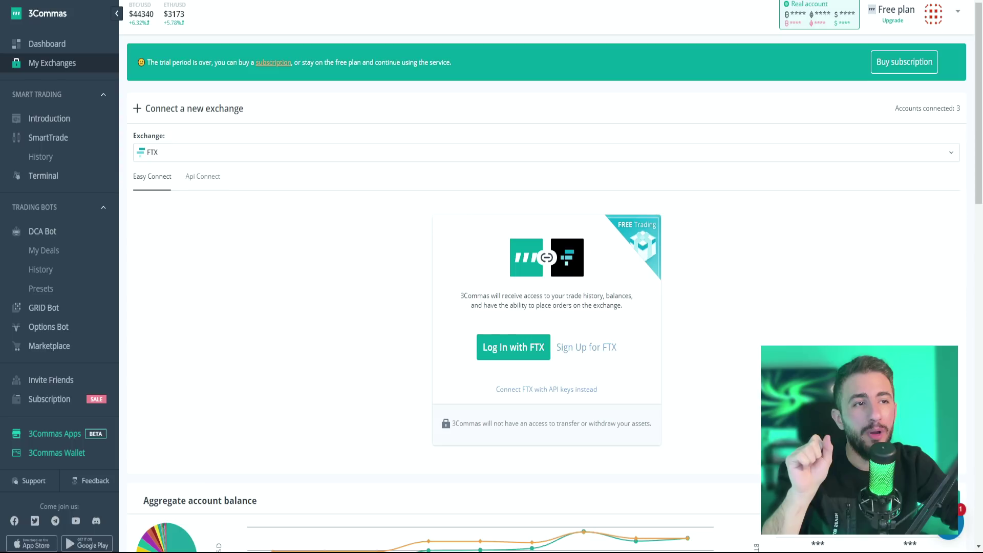
Switch to 3Commas, select Bybit Spot as the exchange to connect, and activate the API Secret field.
left_click(287, 152)
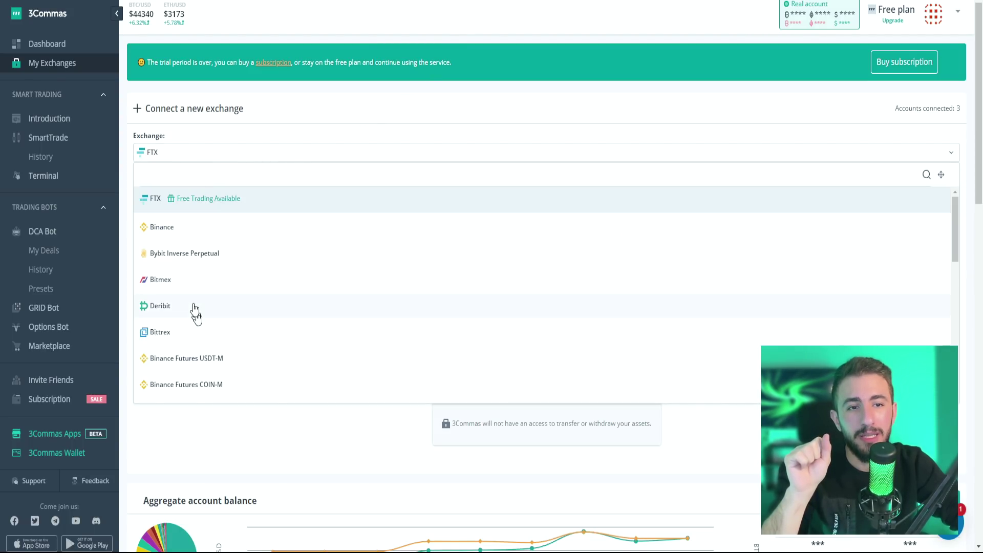
scroll(195, 312, "down", 4)
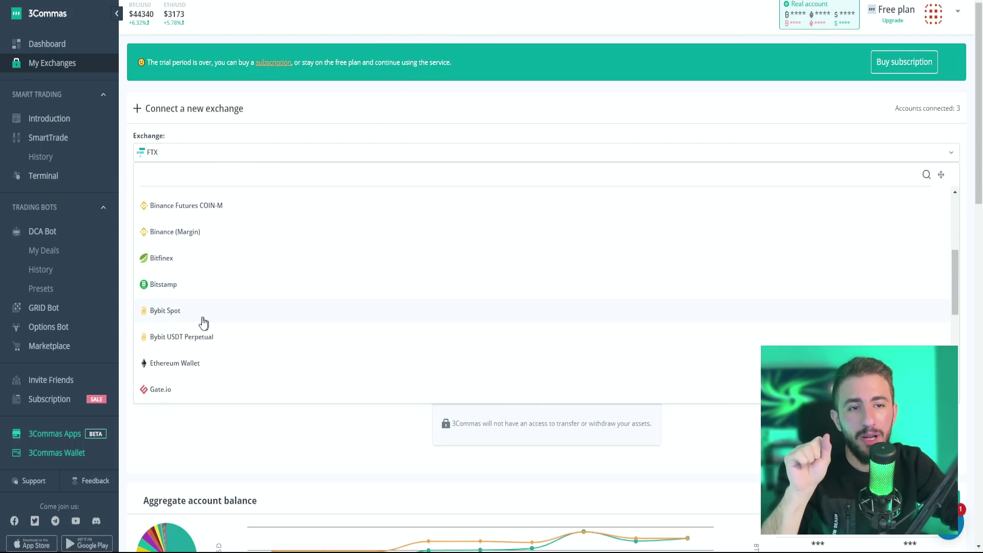
left_click(203, 311)
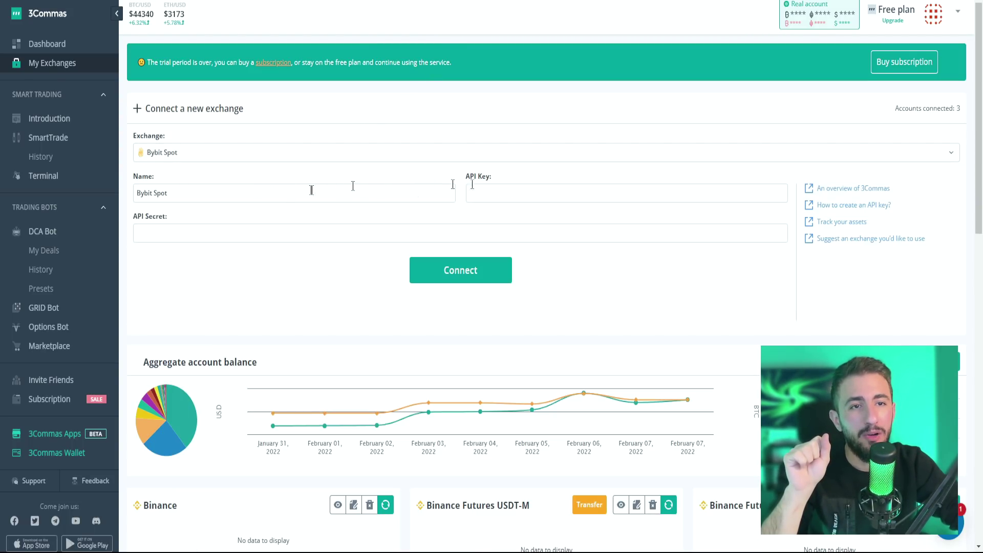
left_click_drag(465, 176, 493, 177)
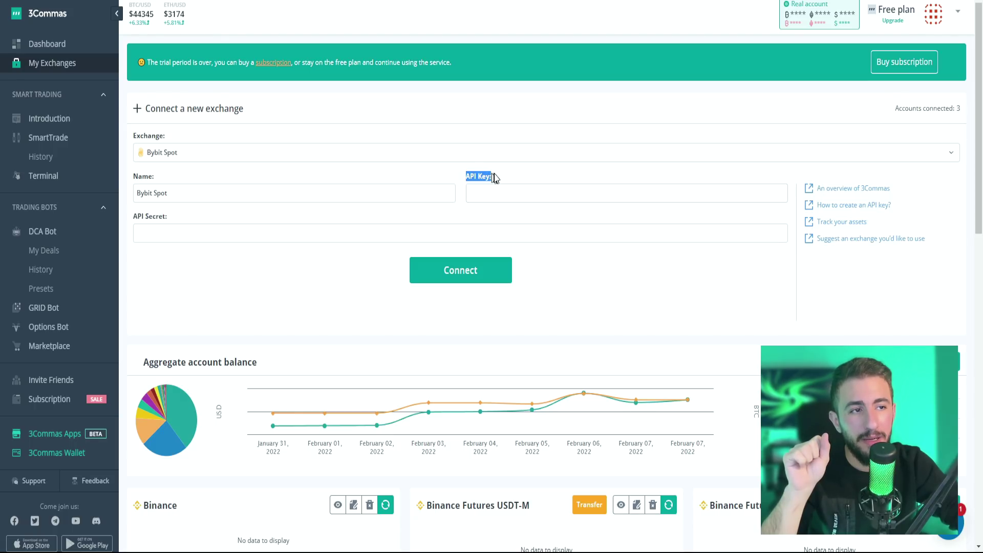
left_click_drag(131, 217, 167, 221)
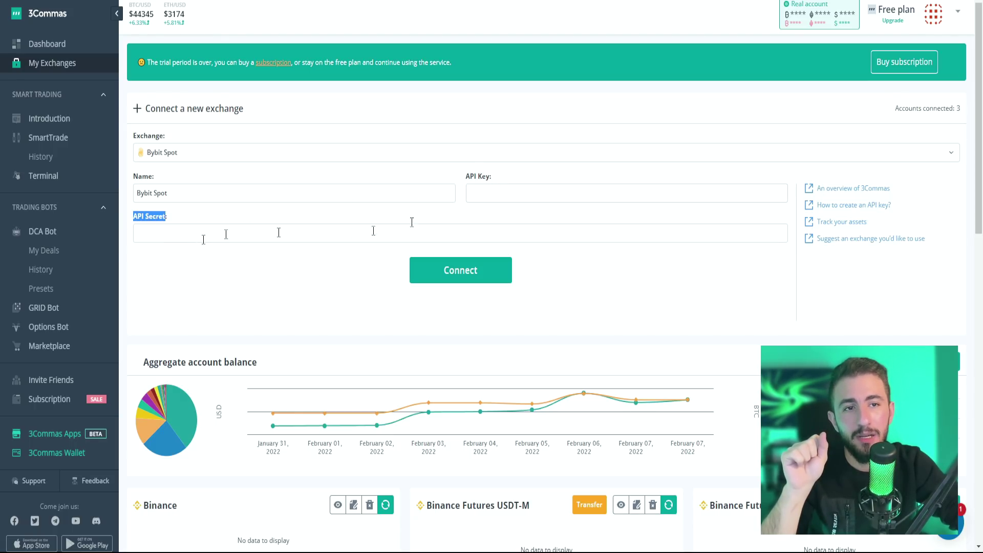
left_click(455, 232)
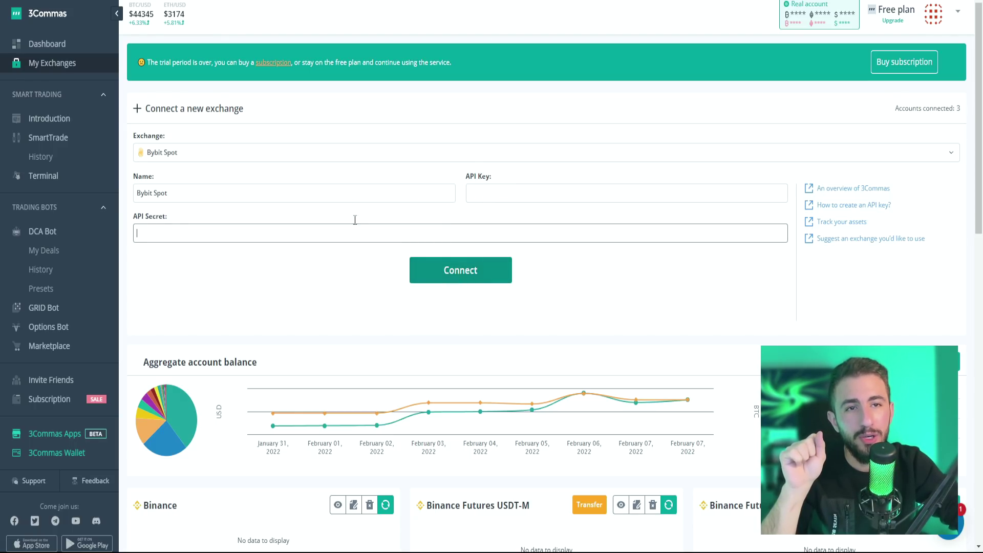
Open the portfolio dashboard and review the aggregate account balance and the token list.
left_click(91, 44)
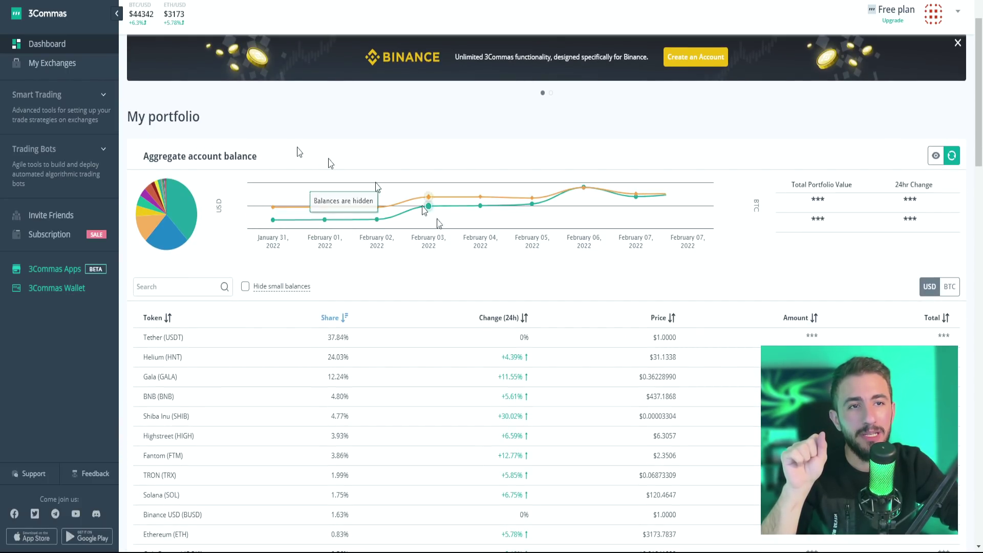
scroll(604, 291, "down", 3)
scroll(597, 307, "up", 3)
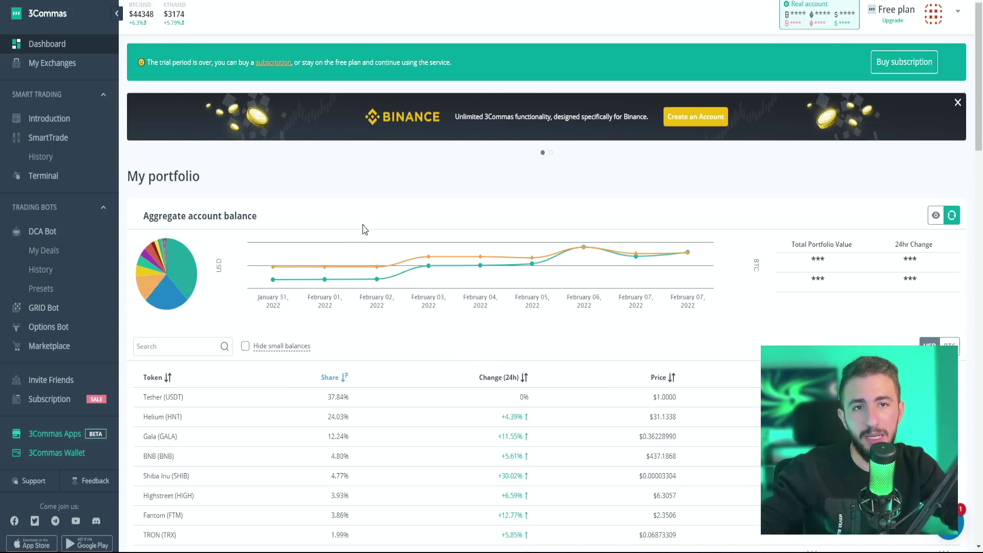
Open the GRID Bot creation page and review its manual strategy settings beside the BTC/USDT chart.
left_click(67, 309)
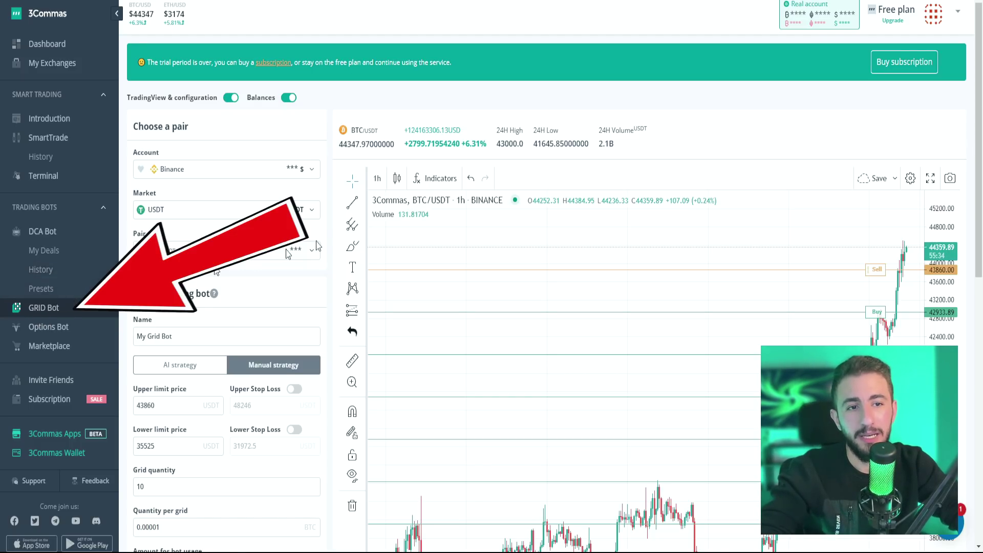
scroll(288, 254, "down", 4)
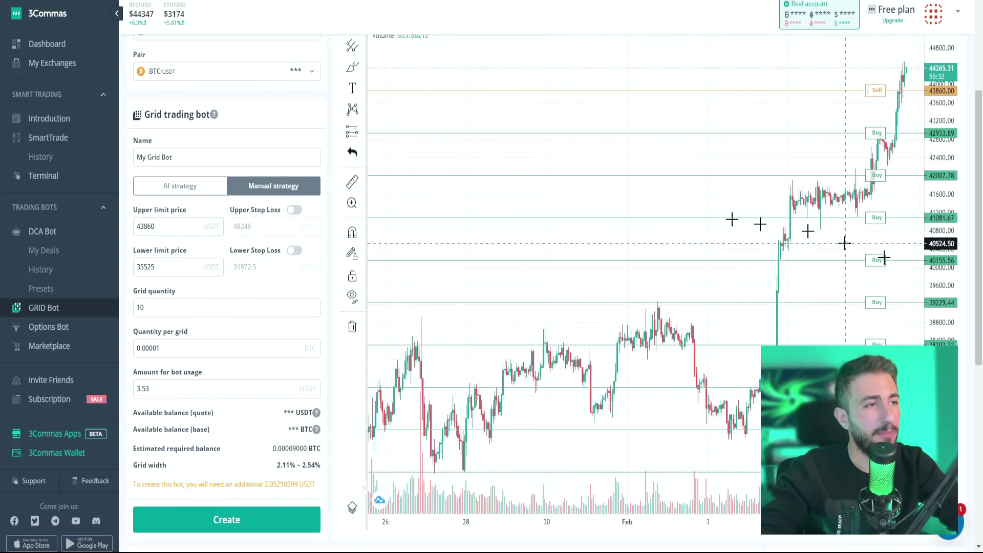
scroll(845, 243, "up", 1)
scroll(145, 191, "up", 1)
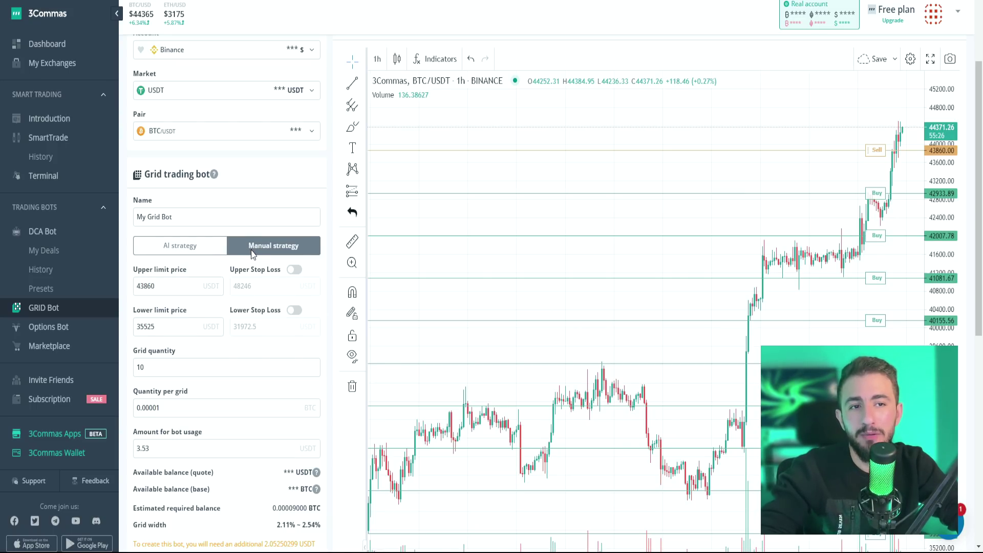
Switch the grid bot to the AI strategy and compress the chart's price scale to view its grid levels.
left_click(190, 250)
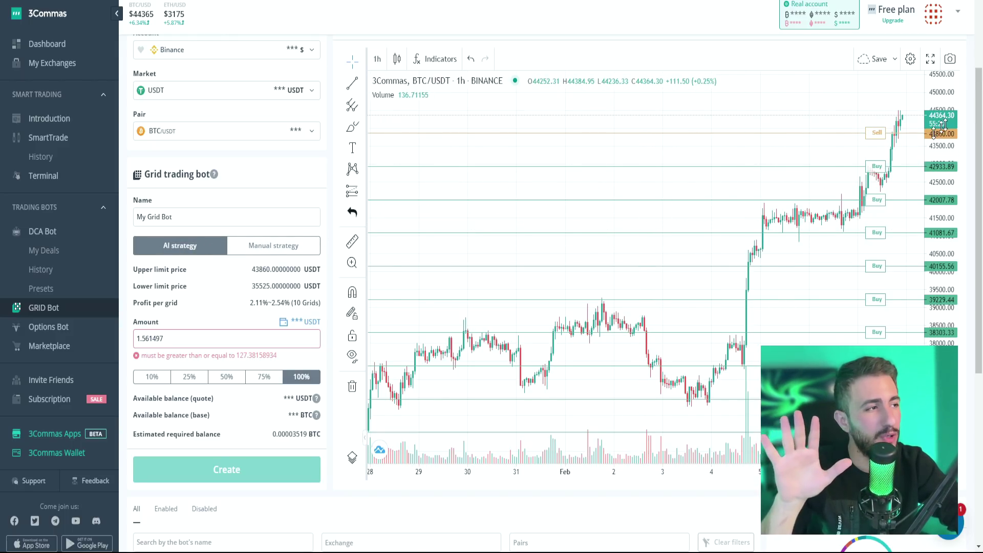
left_click_drag(926, 205, 918, 298)
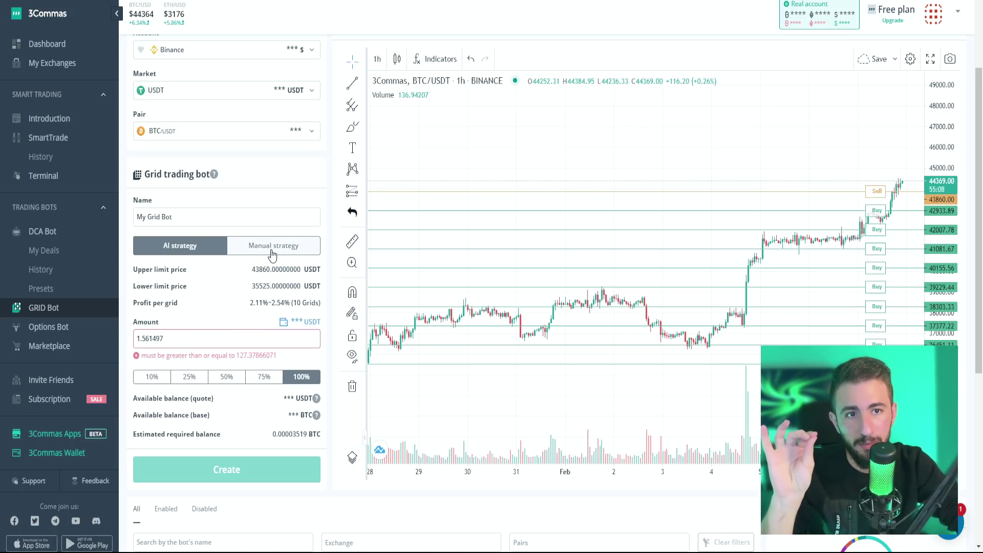
scroll(325, 220, "up", 3)
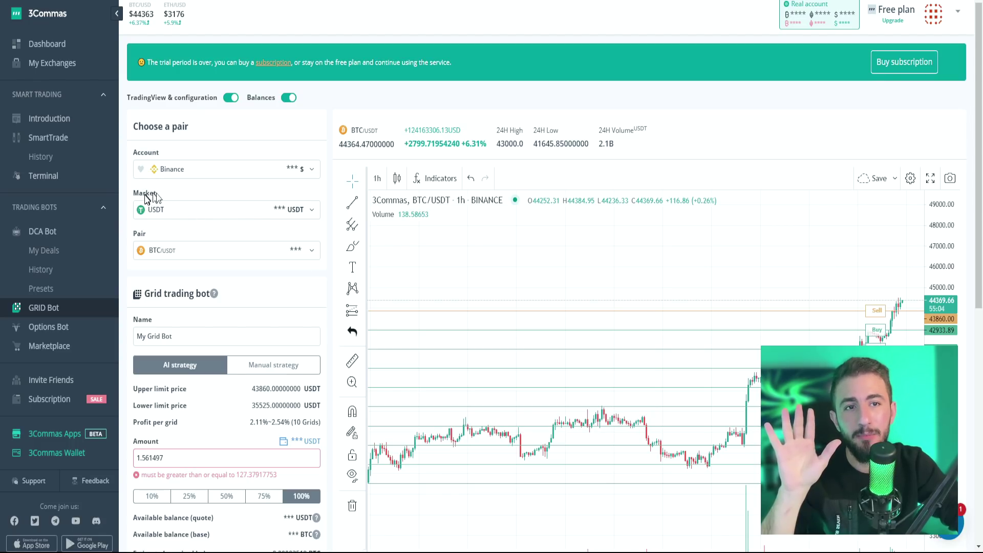
Choose USDT as the grid bot's market and BTC/USDT as its trading pair.
left_click(177, 214)
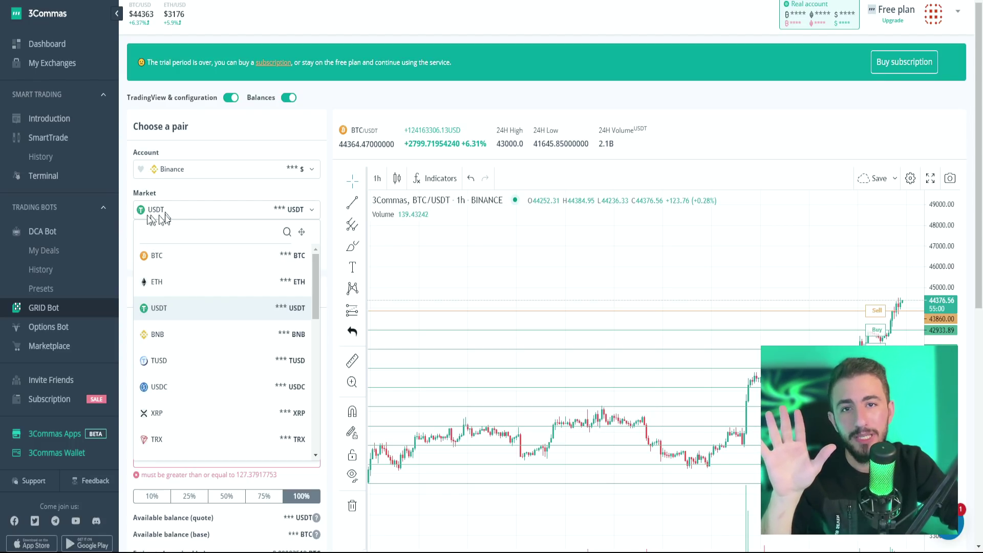
left_click(164, 308)
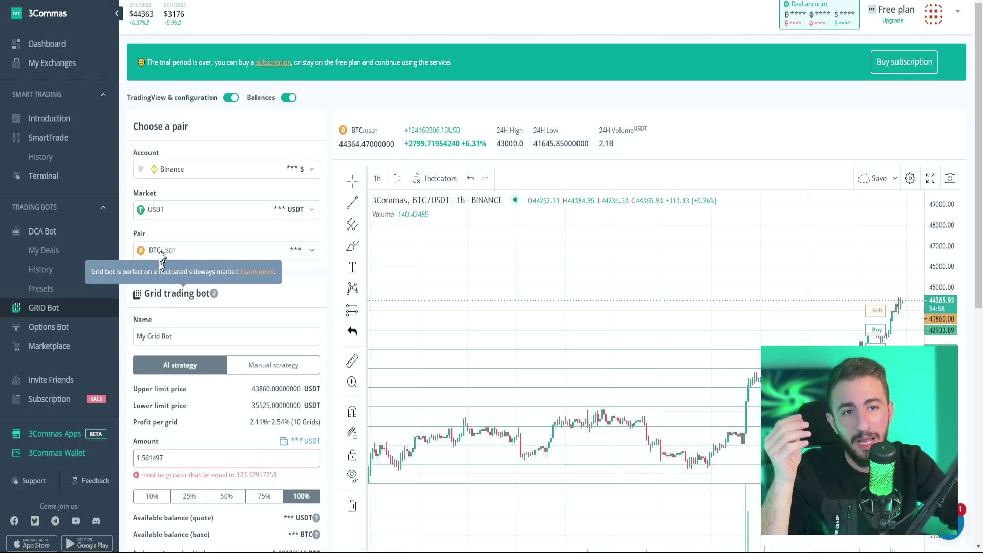
left_click(191, 254)
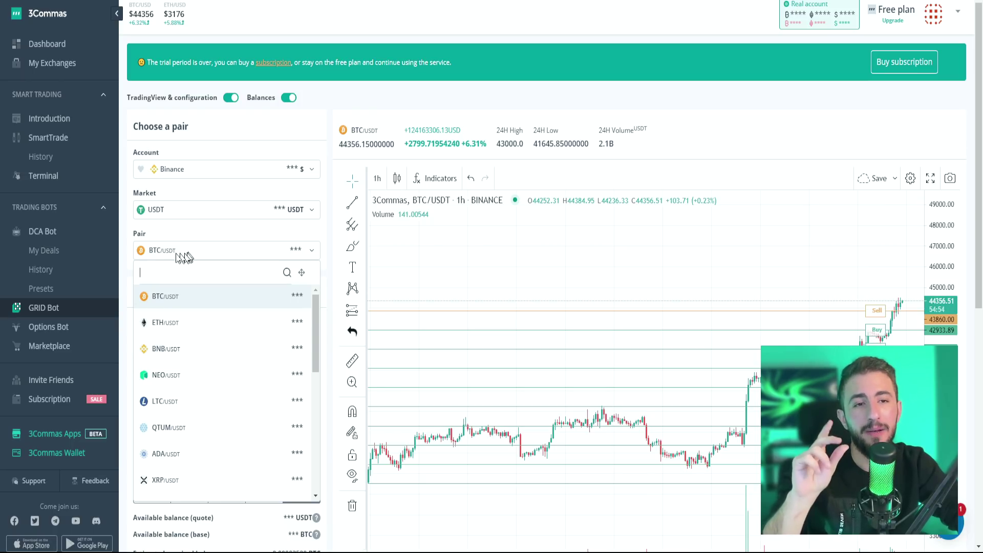
left_click(170, 298)
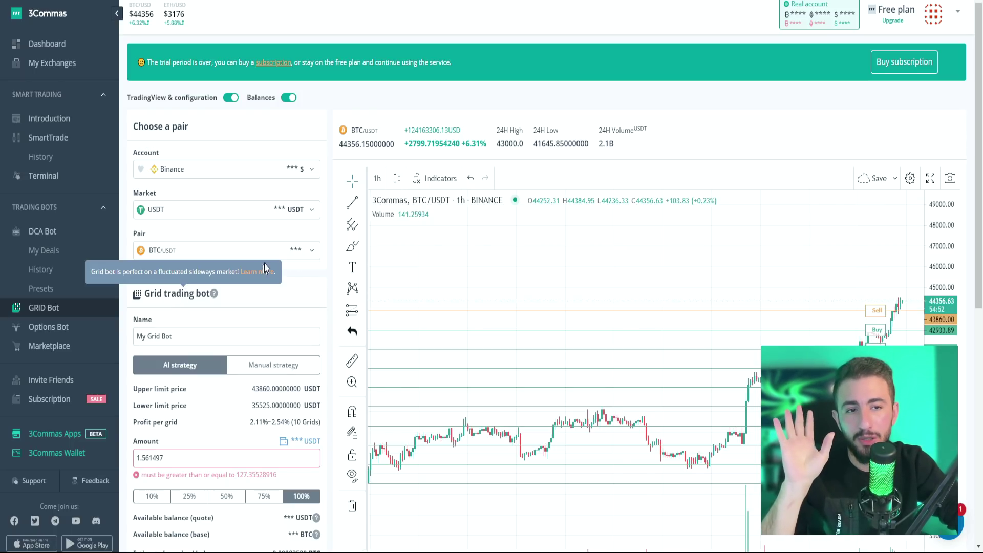
Switch the grid bot to Manual strategy with an upper limit price of 70000 USDT and a lower limit price of 30000 USDT.
left_click(276, 365)
scroll(277, 318, "down", 2)
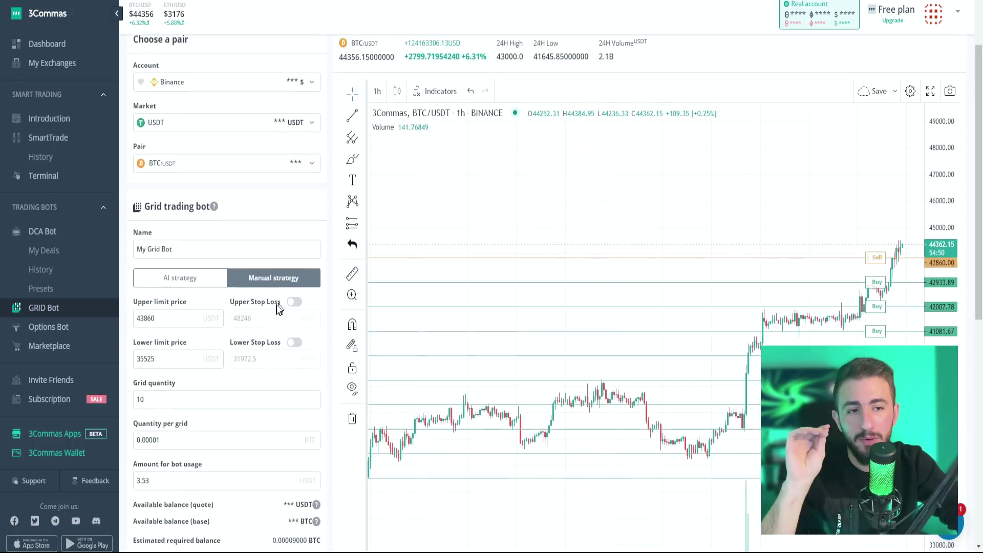
scroll(313, 317, "down", 2)
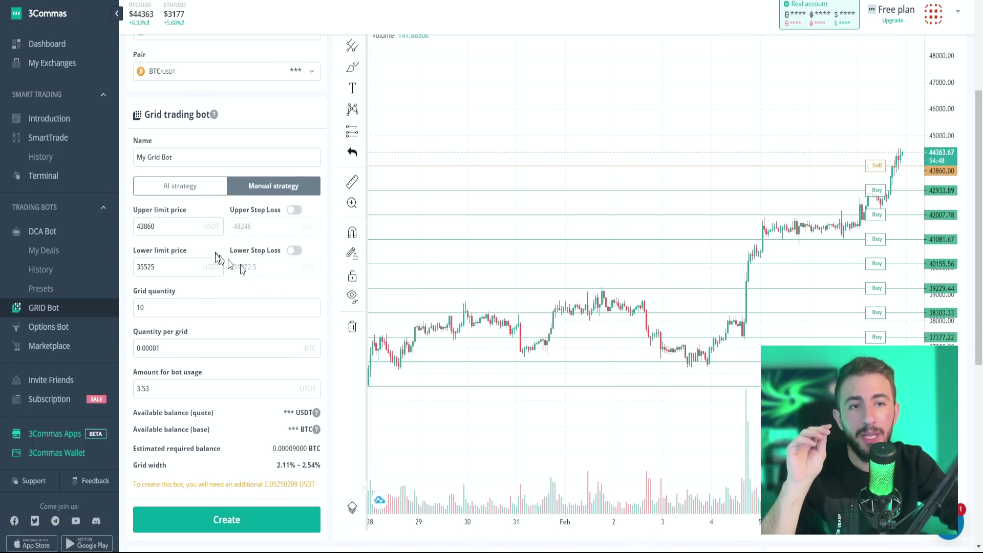
left_click(181, 229)
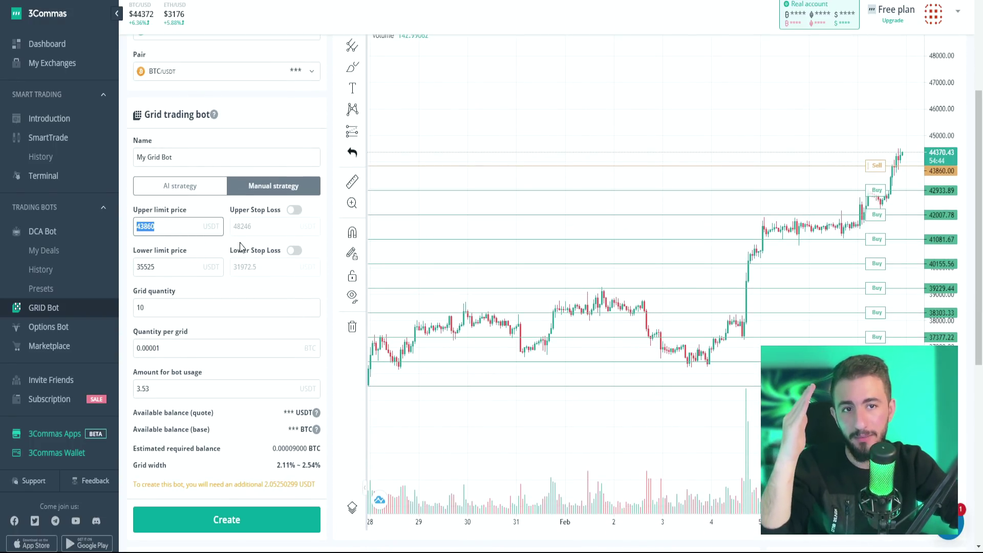
type("70")
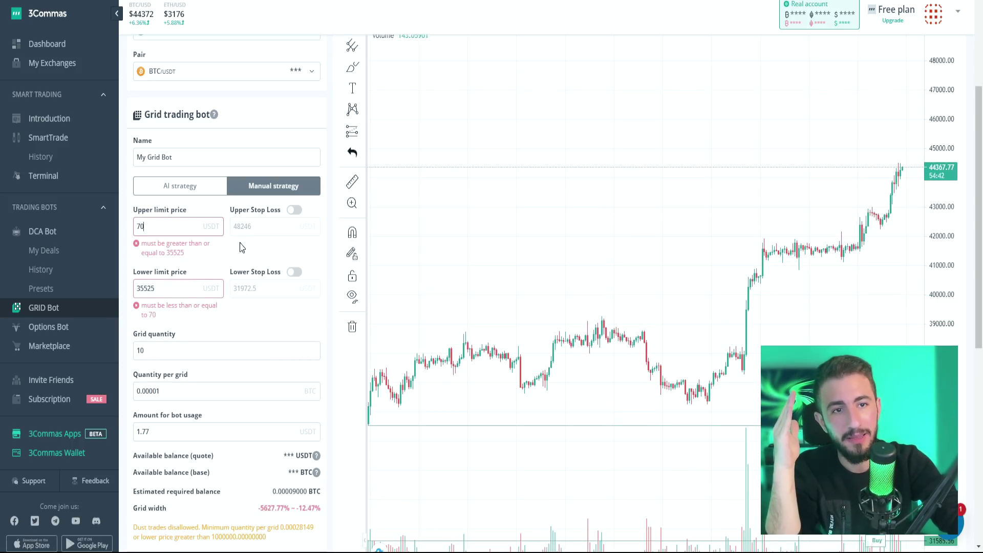
type("000")
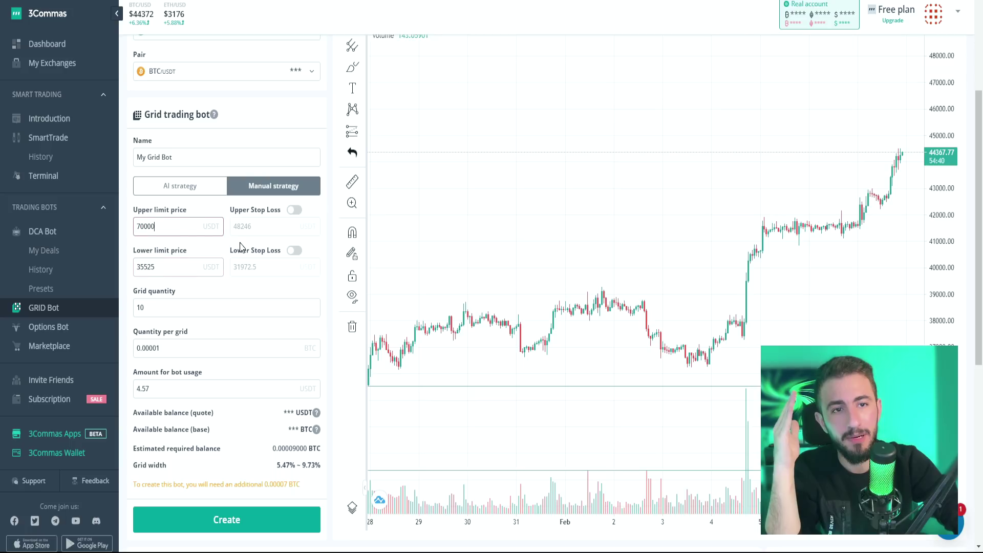
key("Tab")
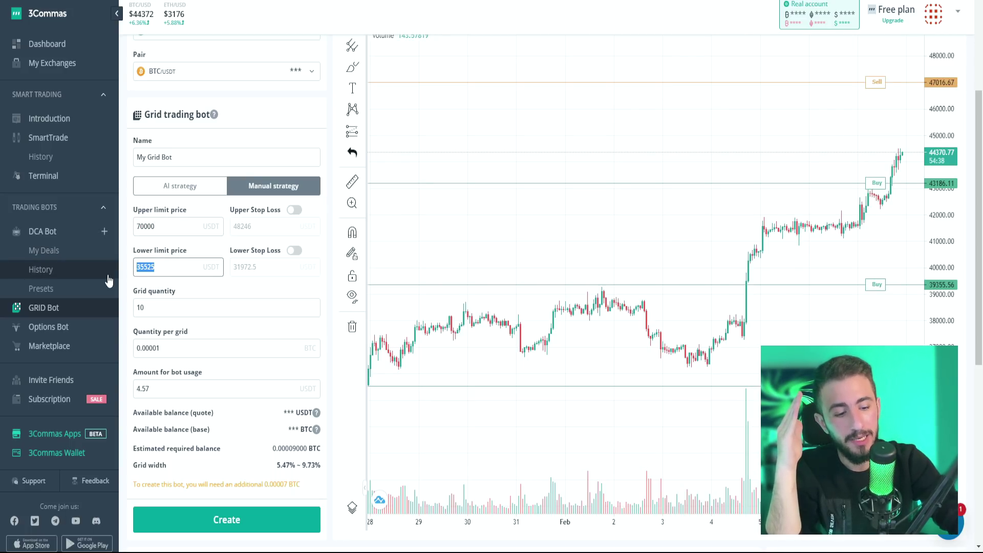
type("30000")
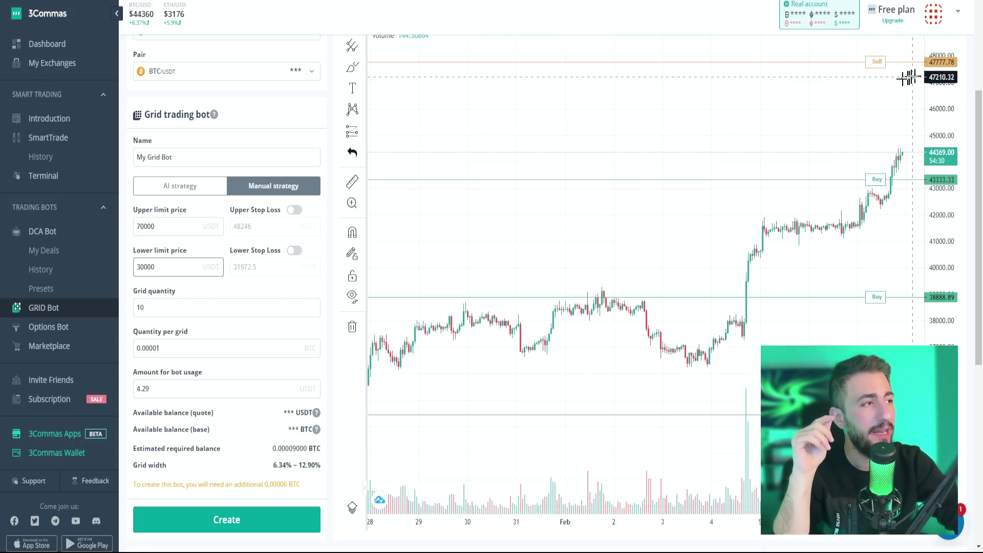
Compress the chart's price scale and widen its time range to view all buy and sell levels between 30000 and 70000.
scroll(979, 82, "up", 2)
left_click(931, 133)
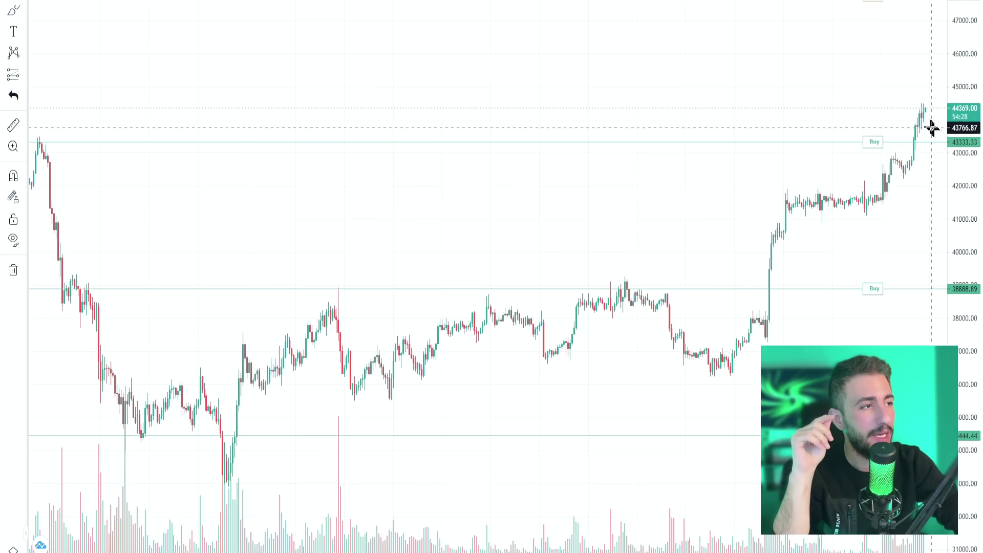
left_click_drag(948, 66, 943, 341)
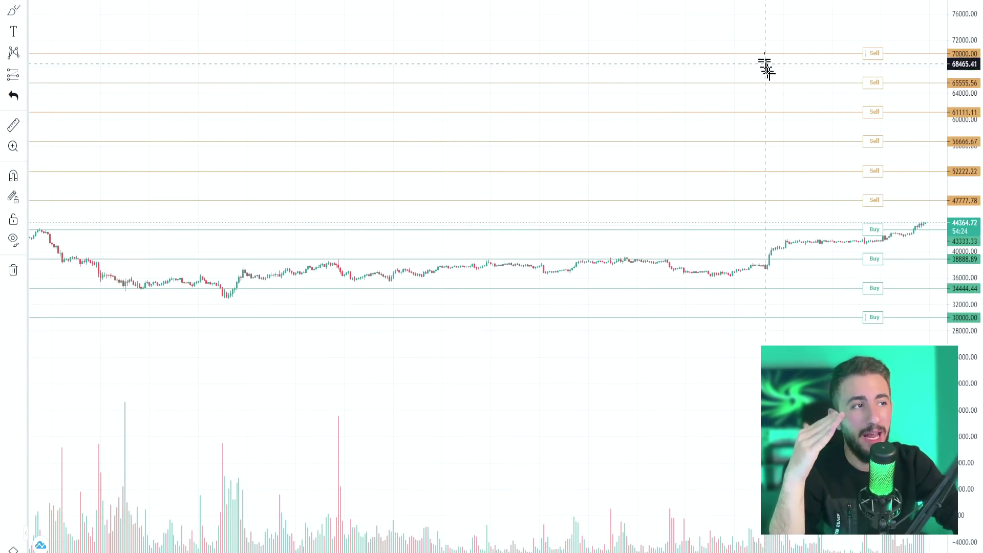
scroll(693, 153, "down", 3)
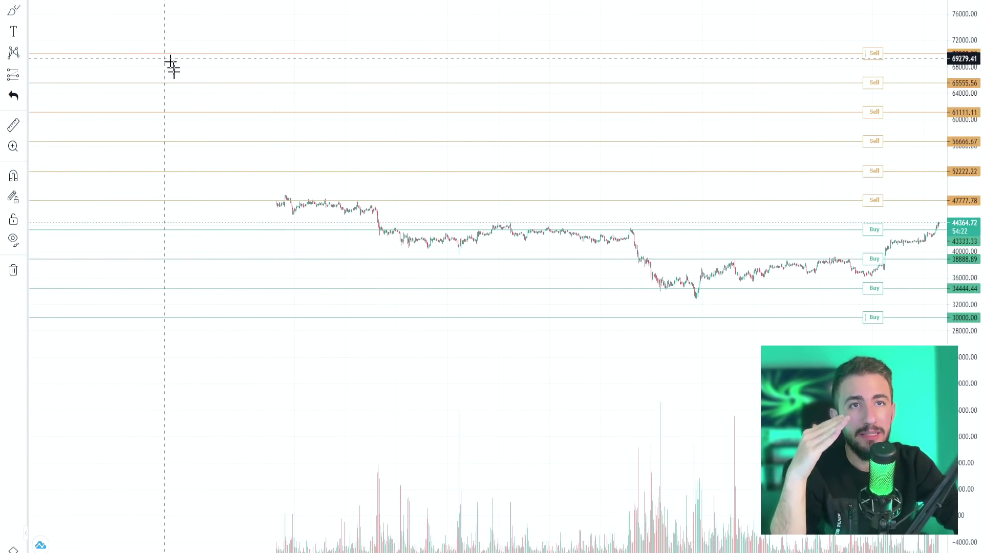
scroll(281, 172, "up", 2)
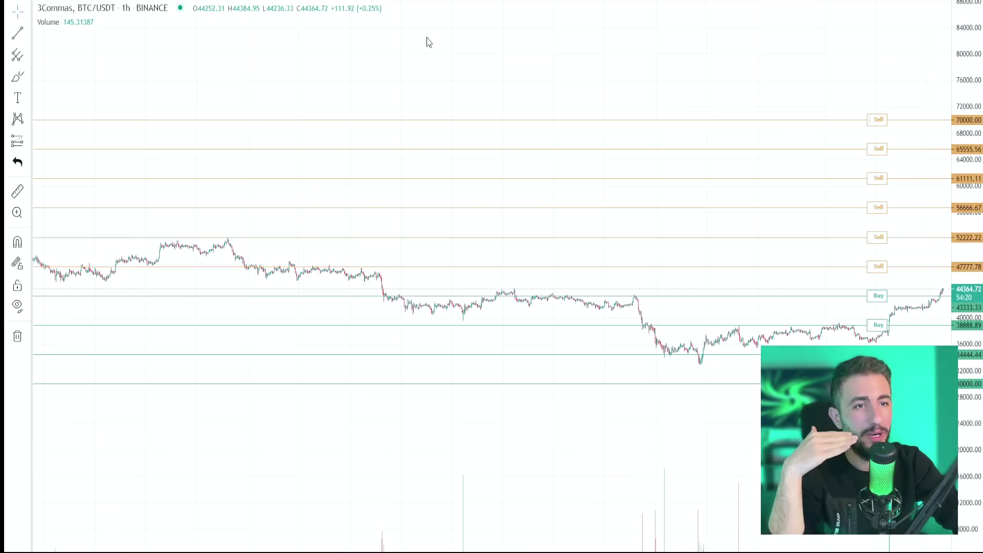
Set the bot's grid quantity to 40.
key("Escape")
scroll(174, 375, "down", 5)
double_click(175, 374)
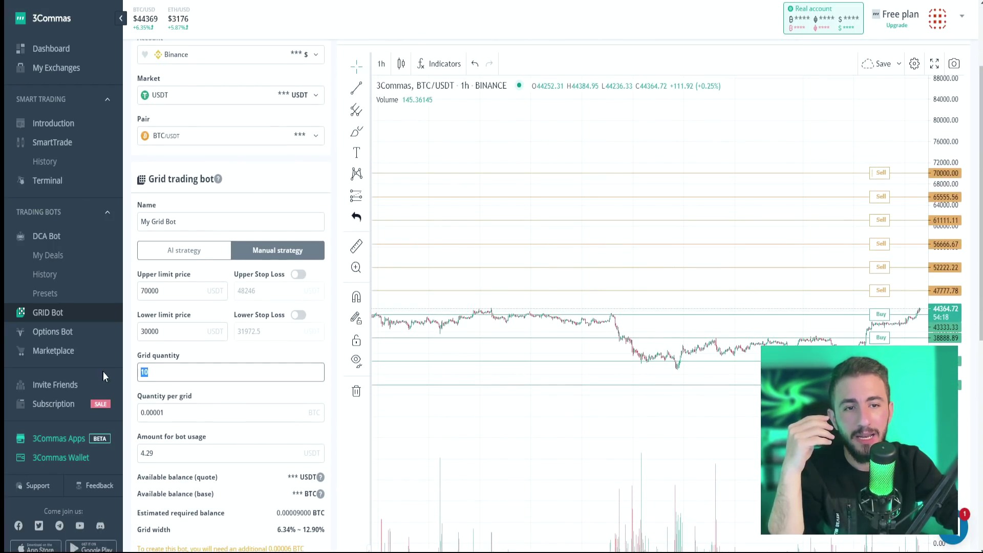
scroll(185, 369, "down", 2)
scroll(240, 305, "down", 1)
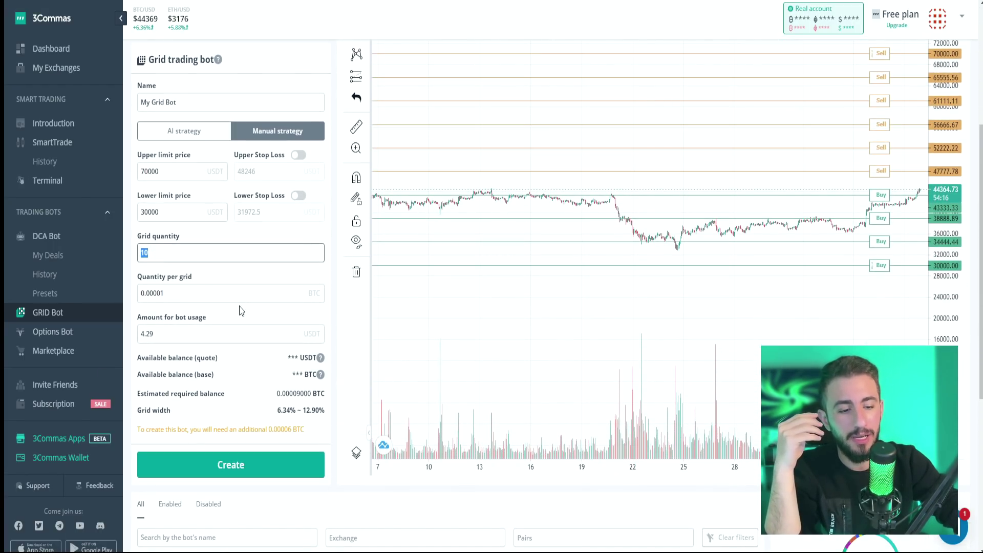
type("40")
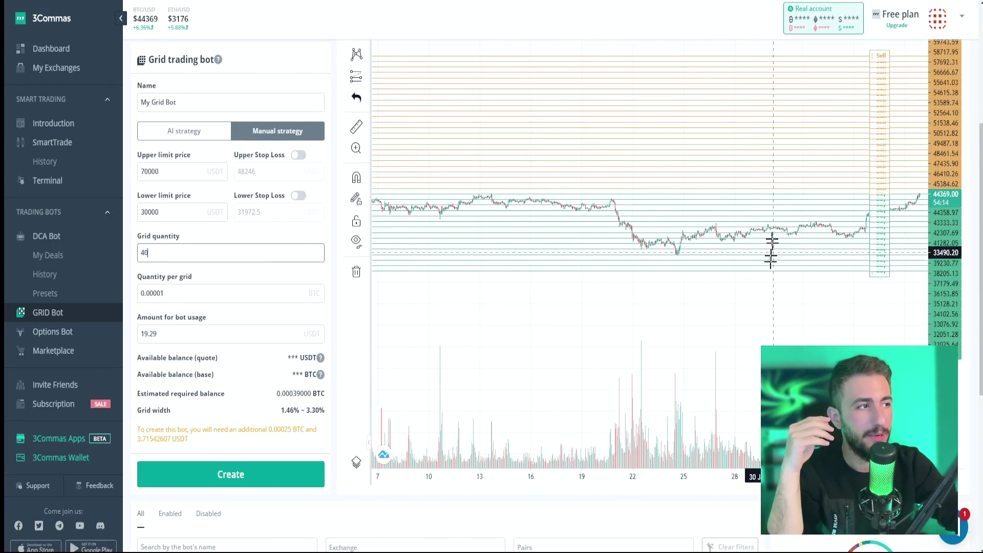
Change the chart interval to 1 day and compare the longer price history with the grid levels.
left_click_drag(770, 257, 742, 307)
scroll(976, 259, "up", 1)
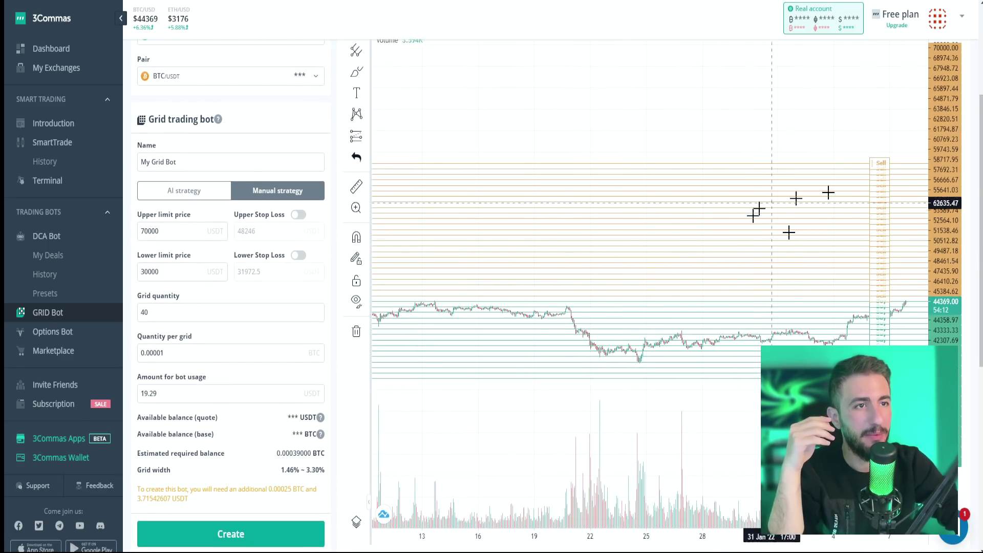
scroll(380, 132, "up", 2)
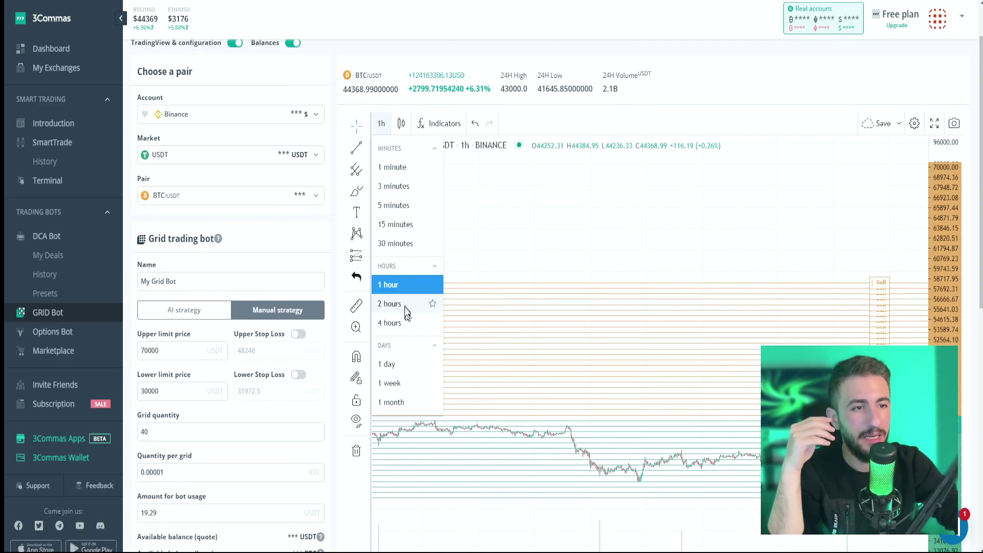
left_click(404, 364)
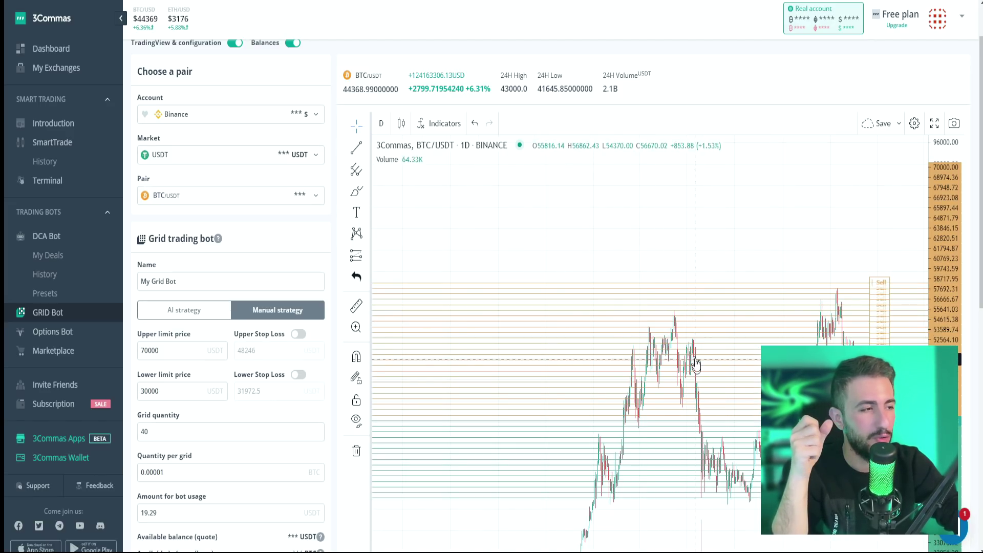
left_click_drag(696, 338, 604, 365)
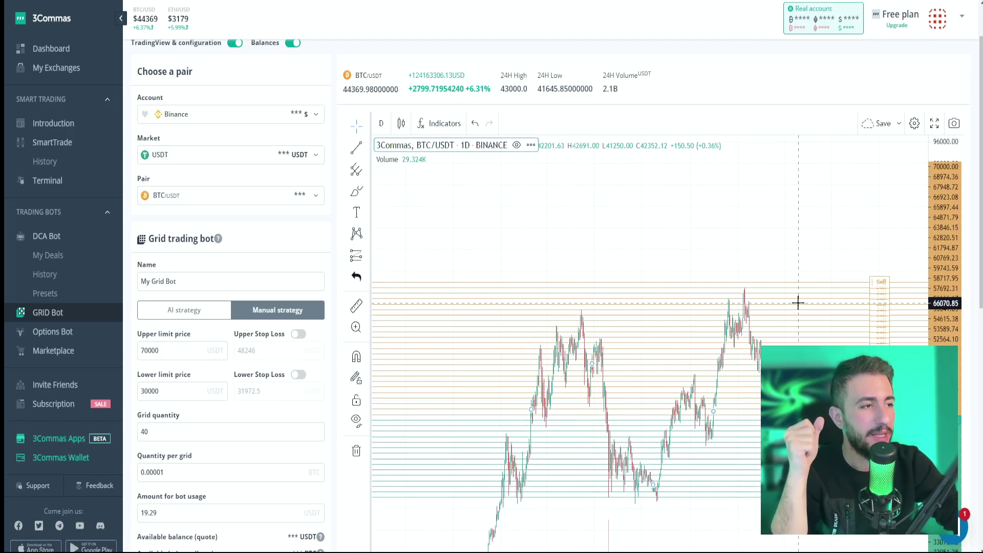
scroll(806, 301, "up", 3)
Examine the grid width percentage range calculated for the manual strategy.
scroll(973, 235, "down", 1)
scroll(973, 236, "down", 1)
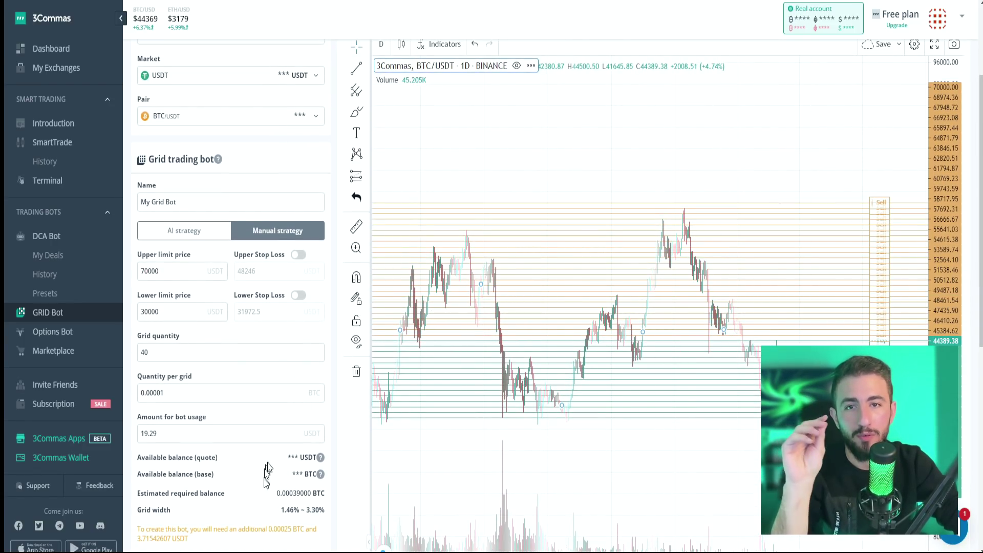
scroll(269, 484, "down", 1)
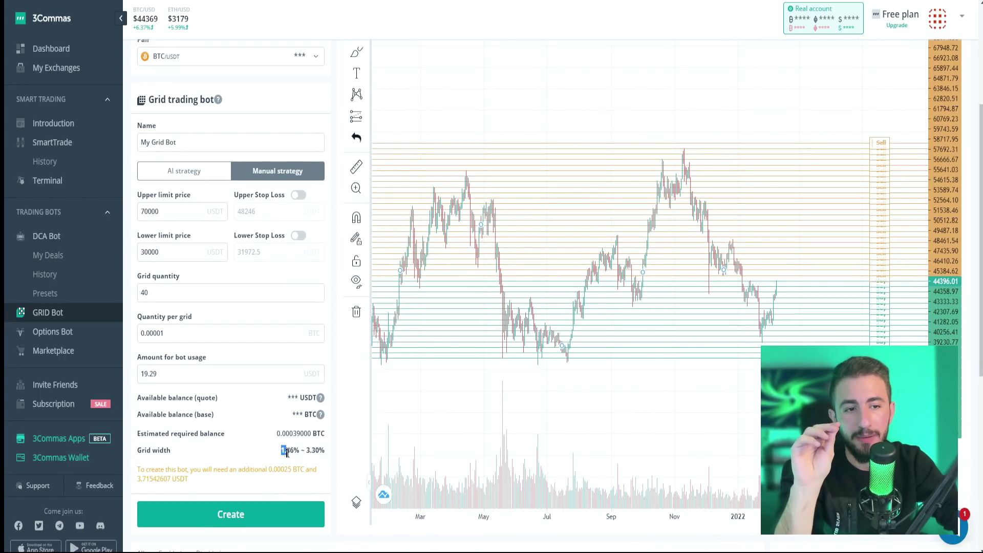
double_click(312, 451)
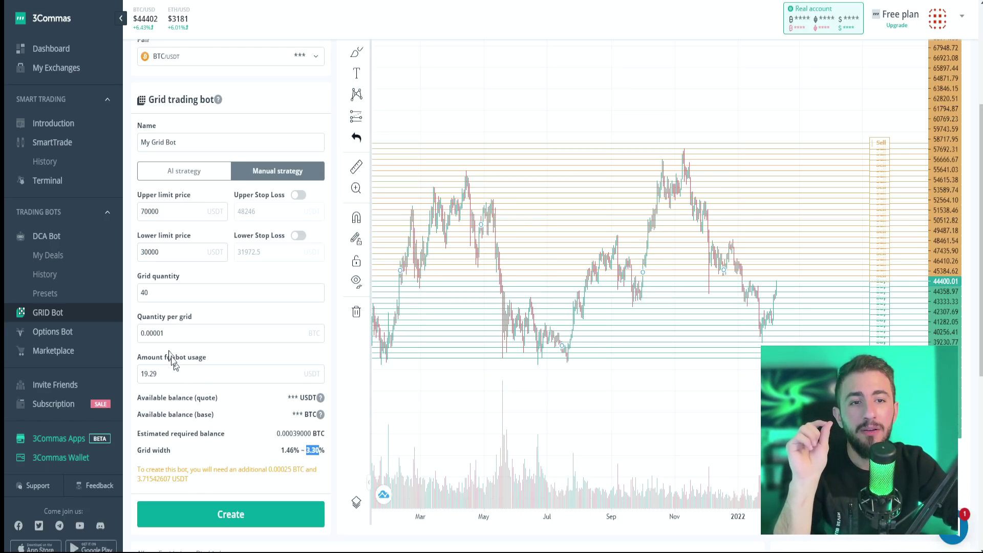
Set the grid bot's amount for bot usage to 5000 USDT.
left_click(172, 373)
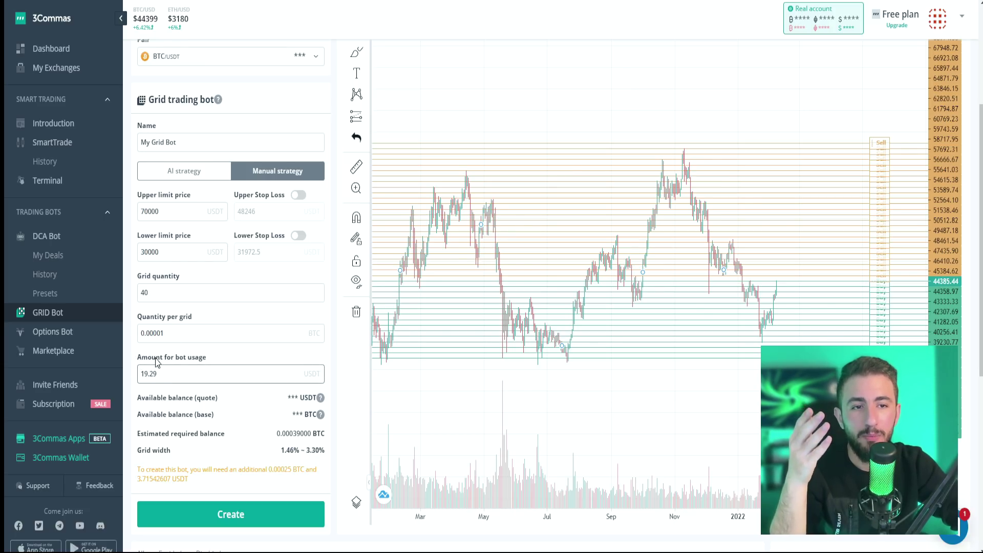
key("shift+Left")
key("shift+Left")
key("shift+Left")
key("shift+Left")
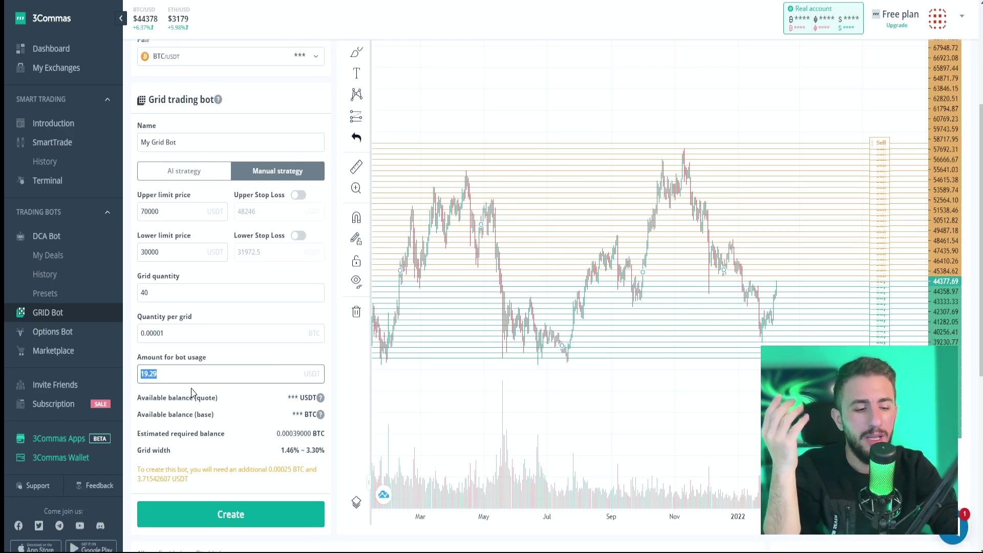
type("500")
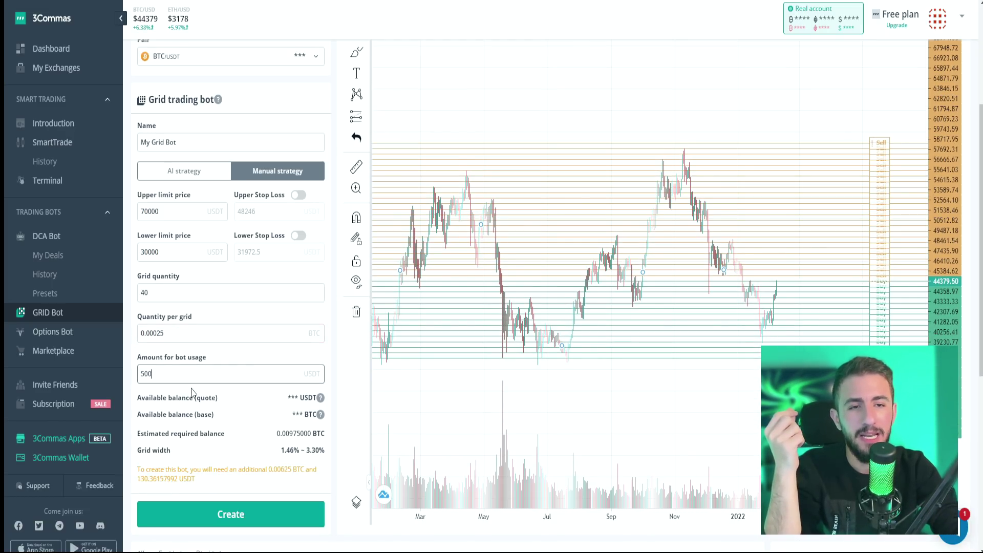
type("0")
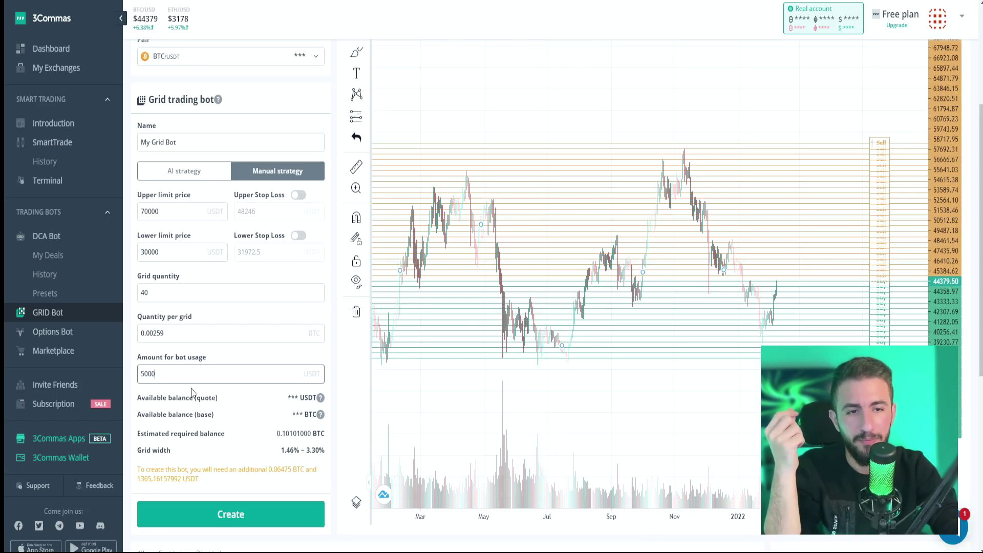
Examine the quantity per grid and the additional BTC and USDT amounts needed to create the bot.
left_click(167, 334)
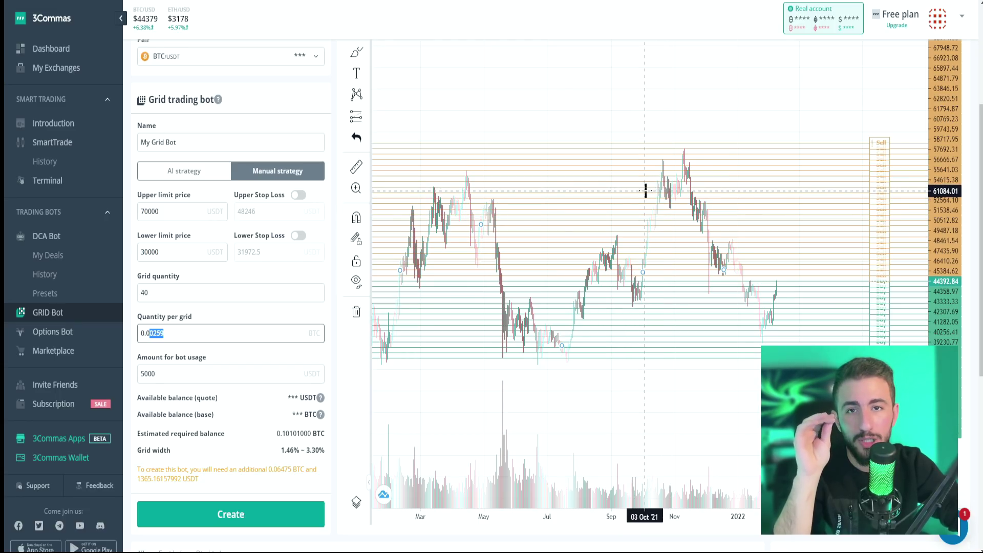
left_click(222, 332)
left_click_drag(221, 332, 137, 342)
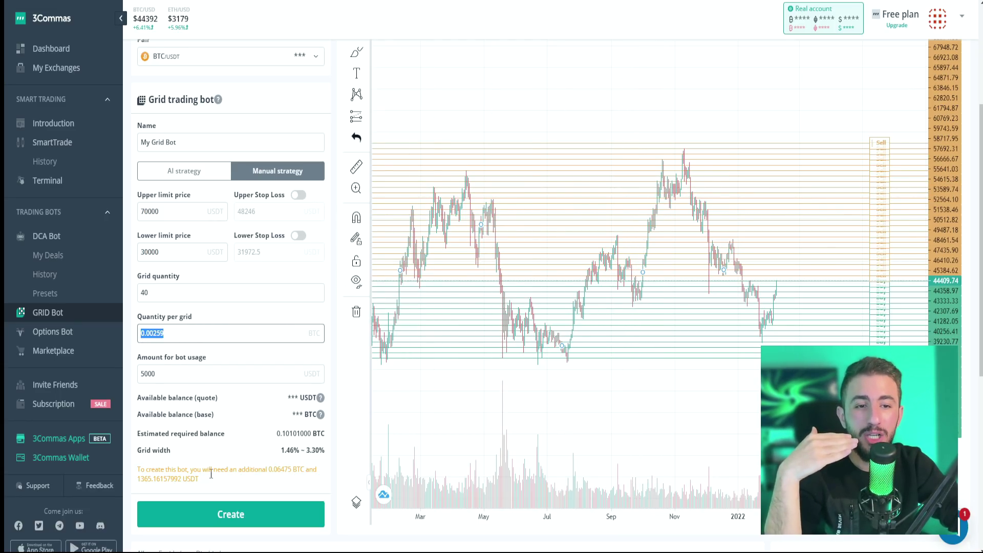
left_click(271, 469)
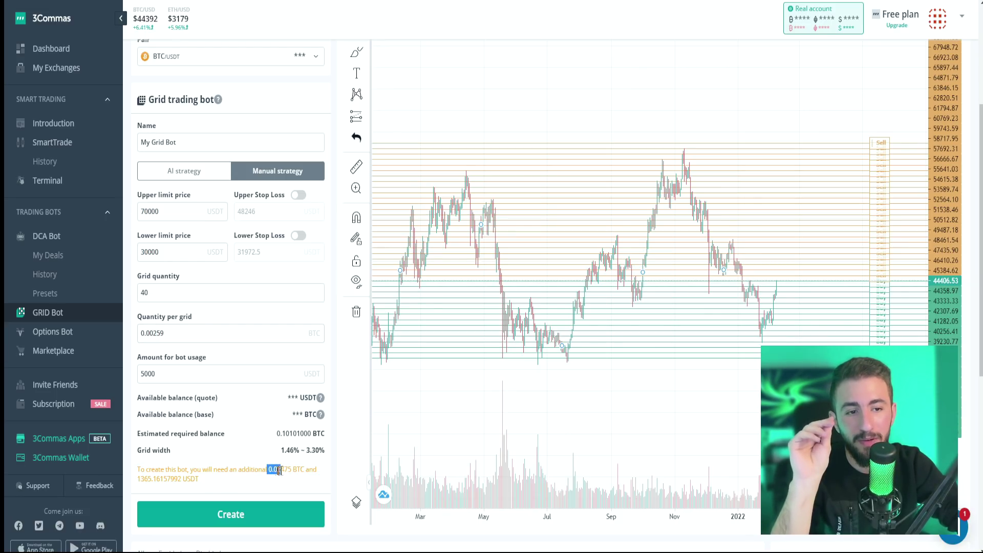
left_click(186, 490)
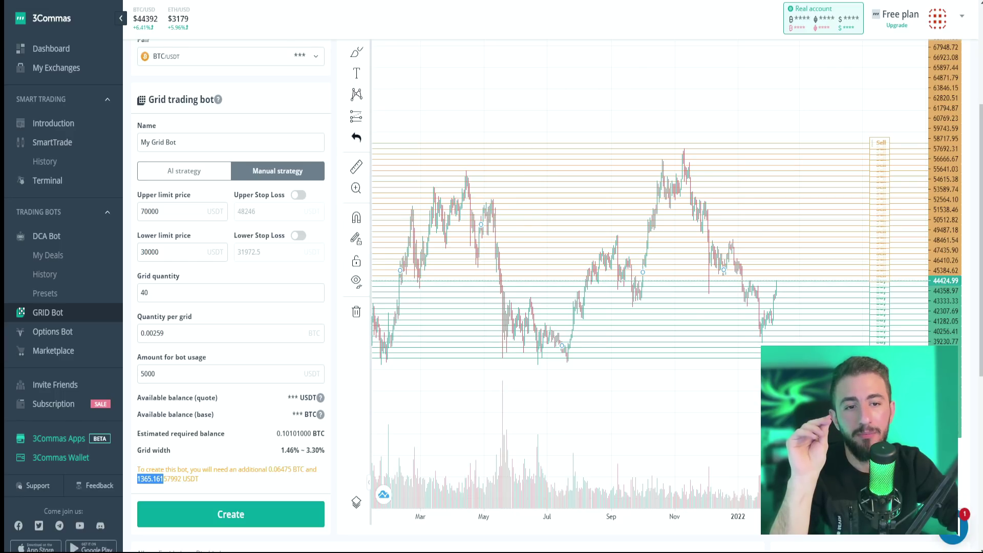
left_click(163, 479)
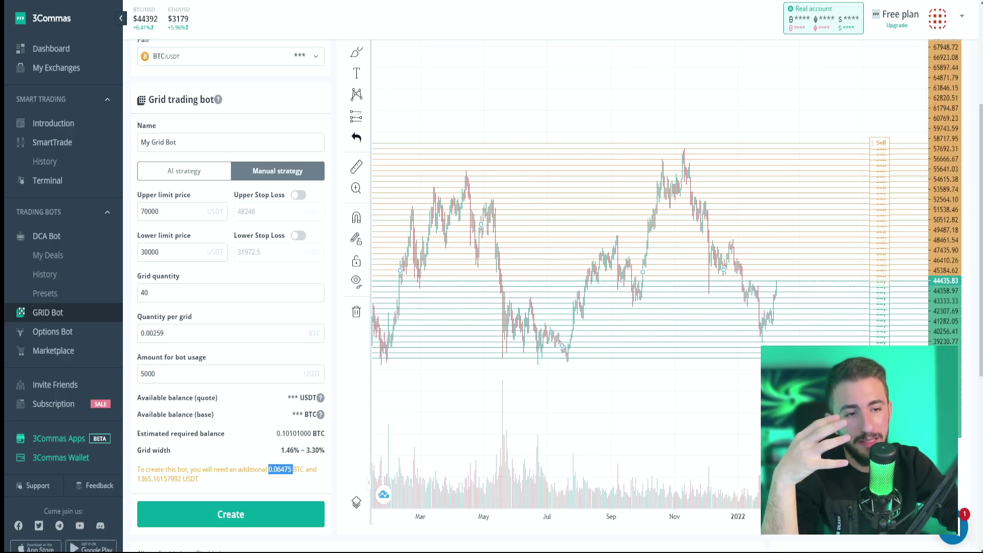
left_click(295, 471)
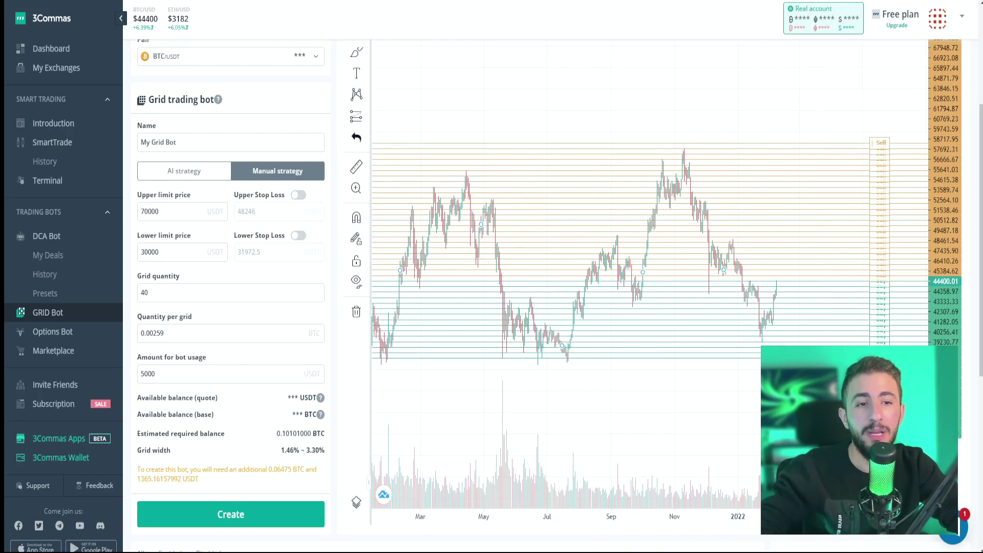
Set the grid bot's amount for bot usage to 1000 USDT.
scroll(165, 354, "down", 1)
left_click_drag(169, 318, 136, 324)
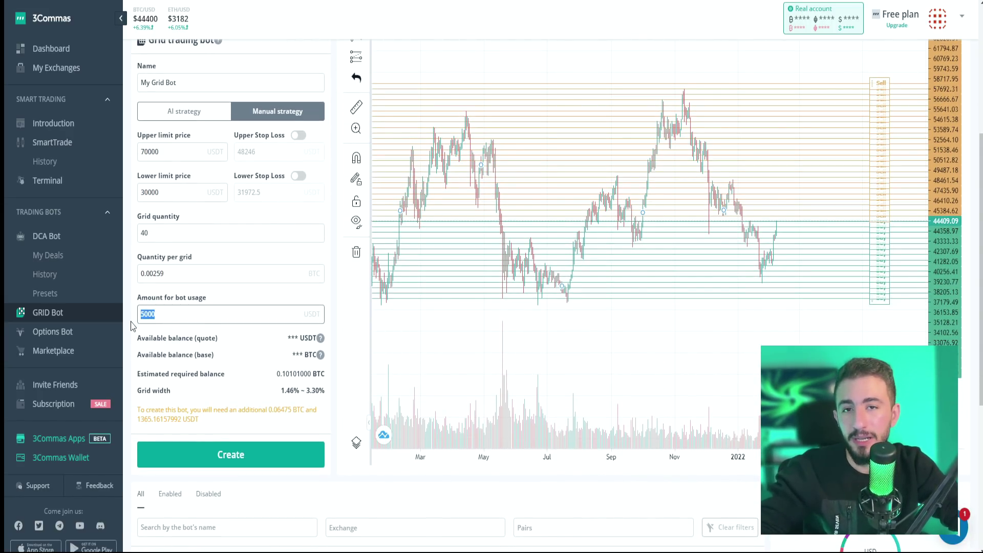
type("1000")
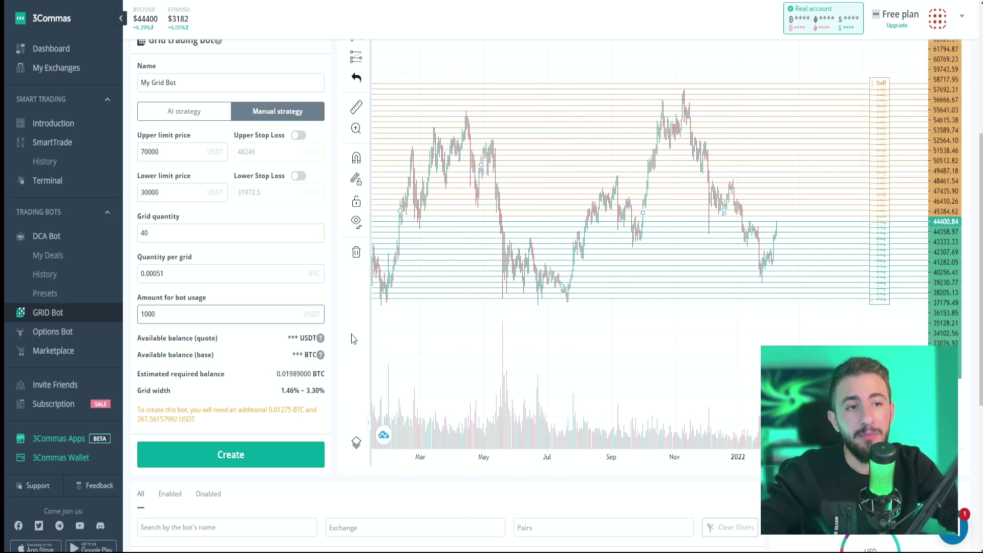
Check the grid quantity against the additional BTC and USDT required for the 1000 USDT investment.
left_click_drag(160, 237, 132, 239)
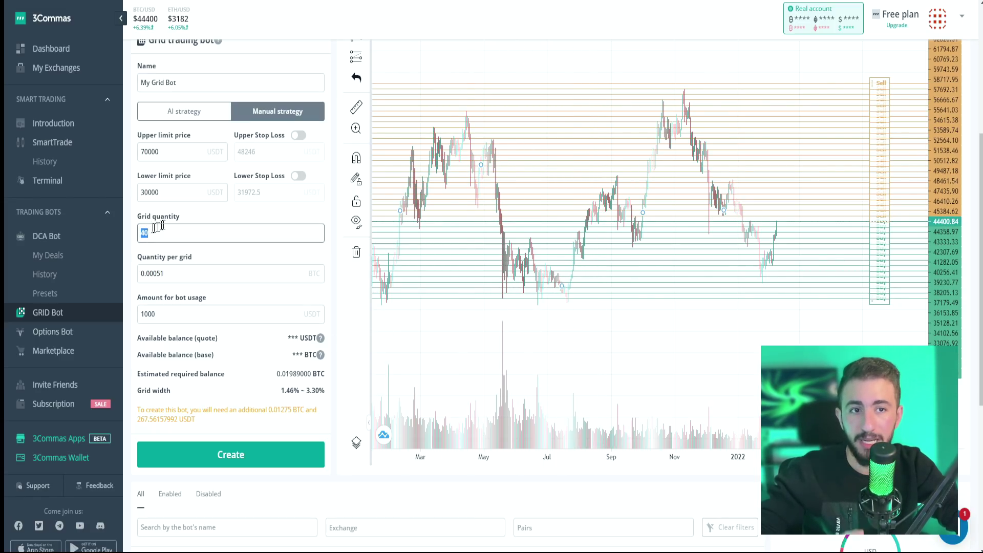
left_click(181, 220)
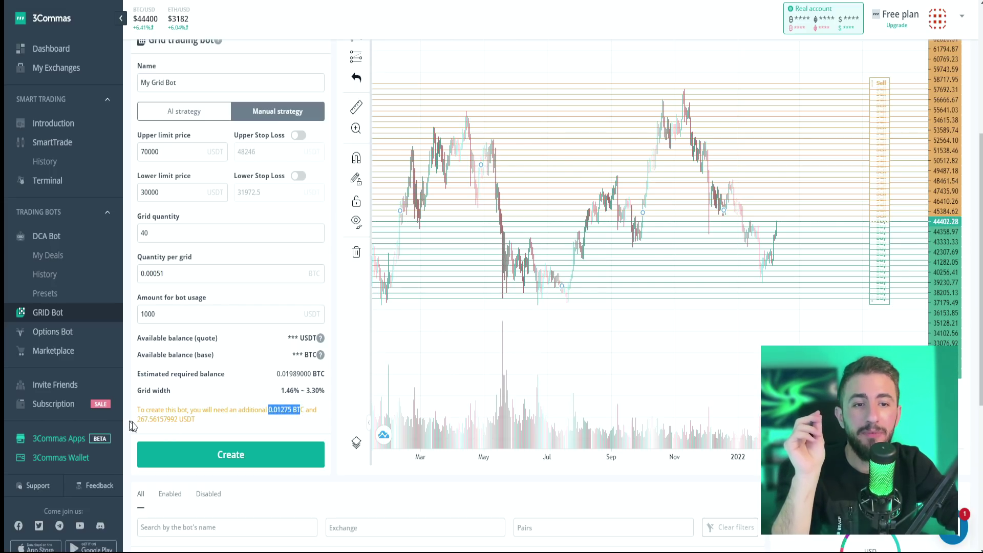
left_click_drag(132, 426, 204, 427)
left_click(228, 420)
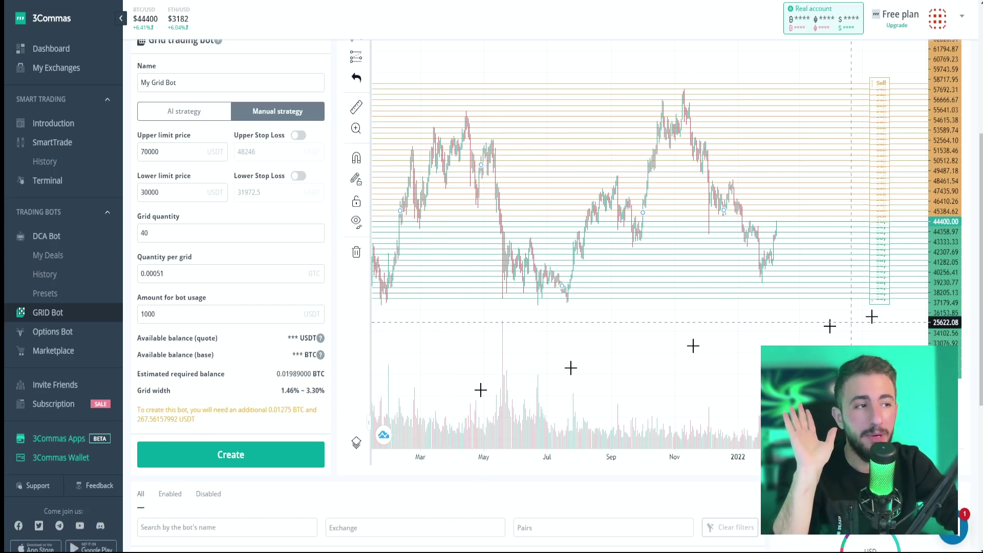
View the BTC/USDT chart in full screen, compare recent and older candles with the buy and sell levels, and return to the bot form.
scroll(872, 317, "up", 5)
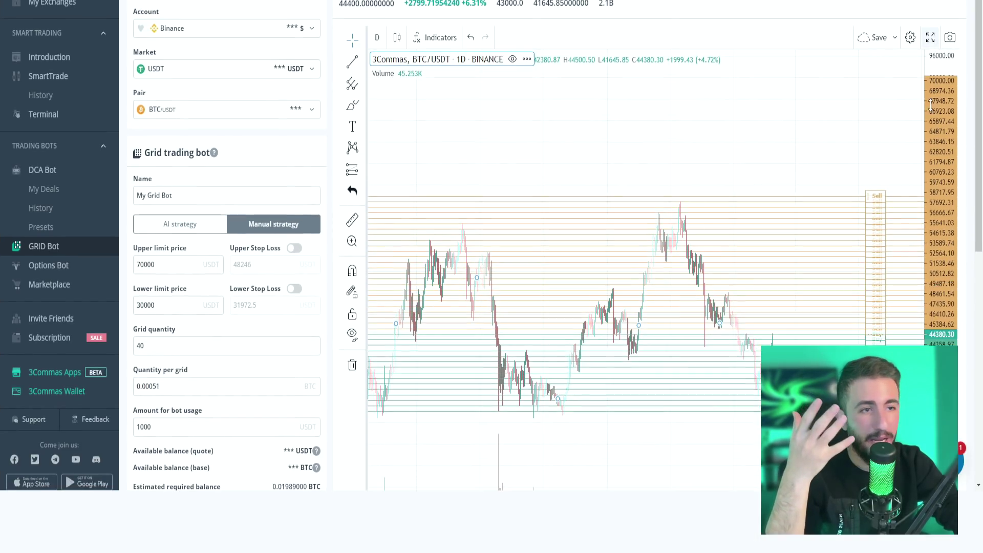
left_click(930, 37)
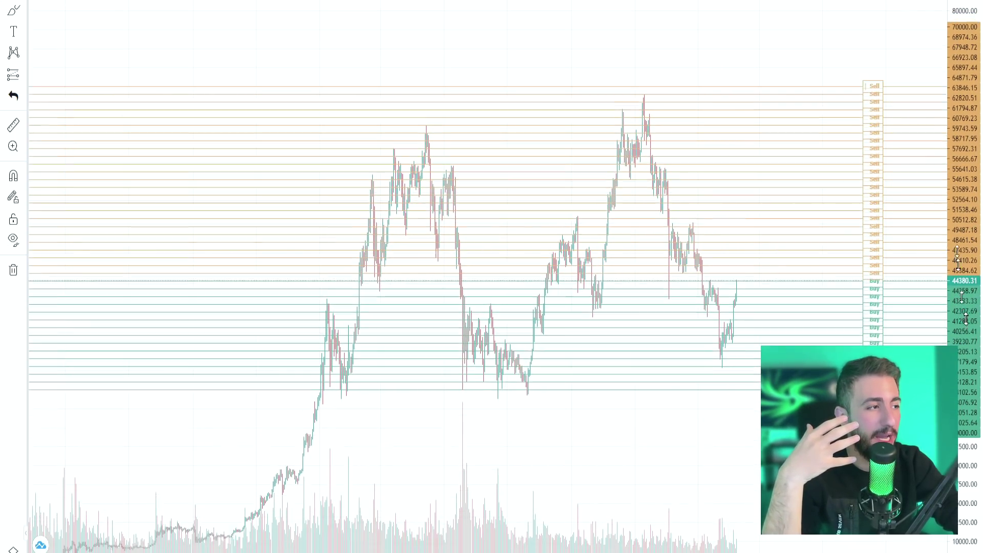
scroll(614, 333, "up", 10)
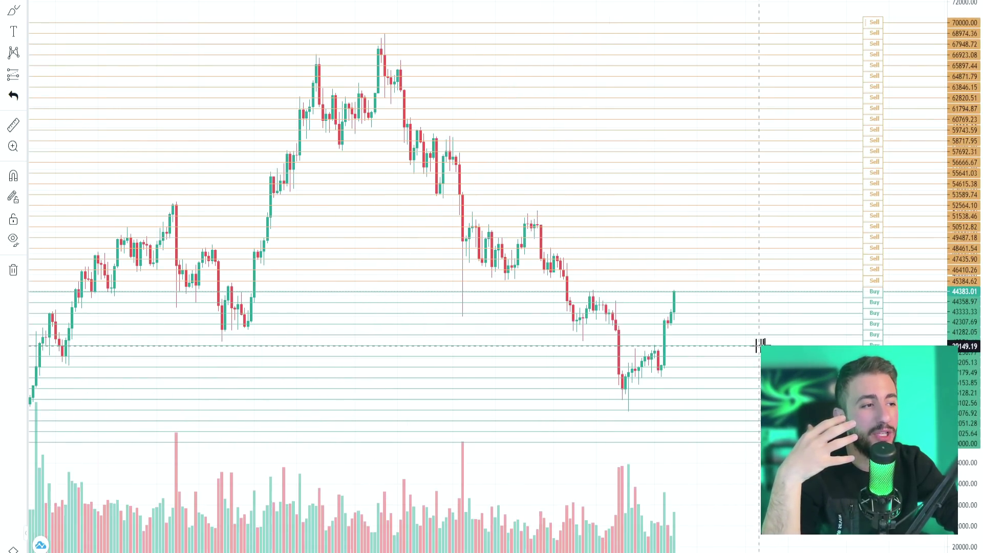
scroll(760, 343, "up", 10)
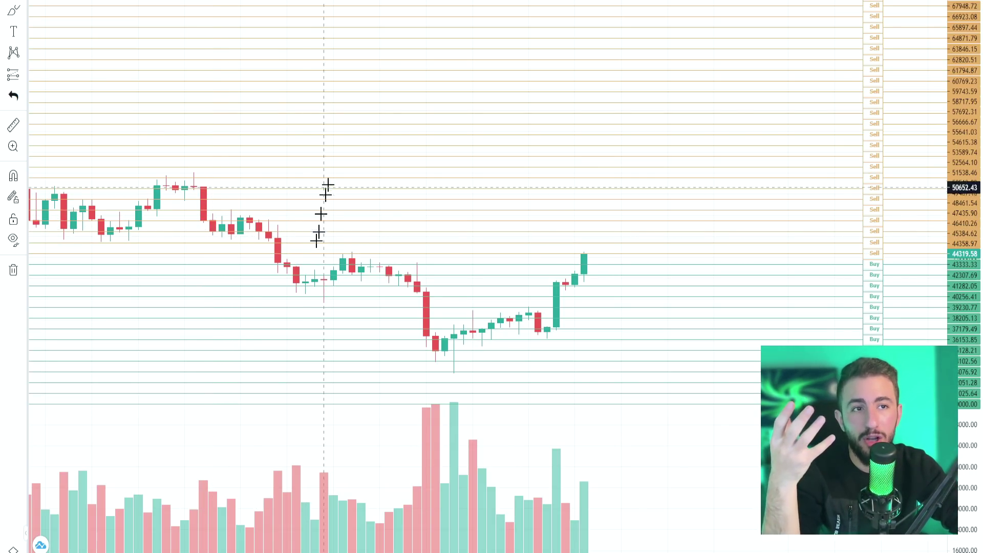
scroll(323, 187, "down", 10)
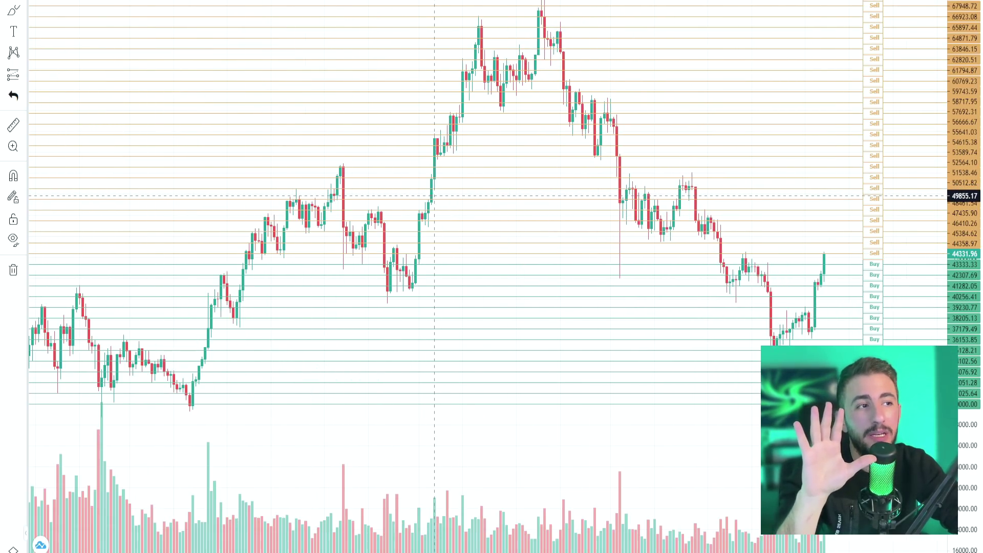
scroll(435, 195, "up", 5)
left_click_drag(467, 201, 338, 209)
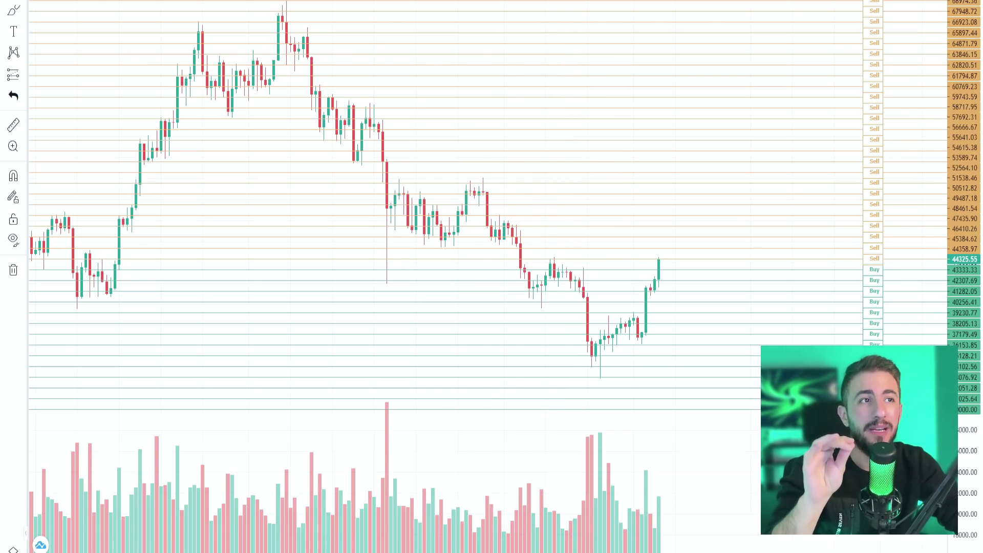
key("Escape")
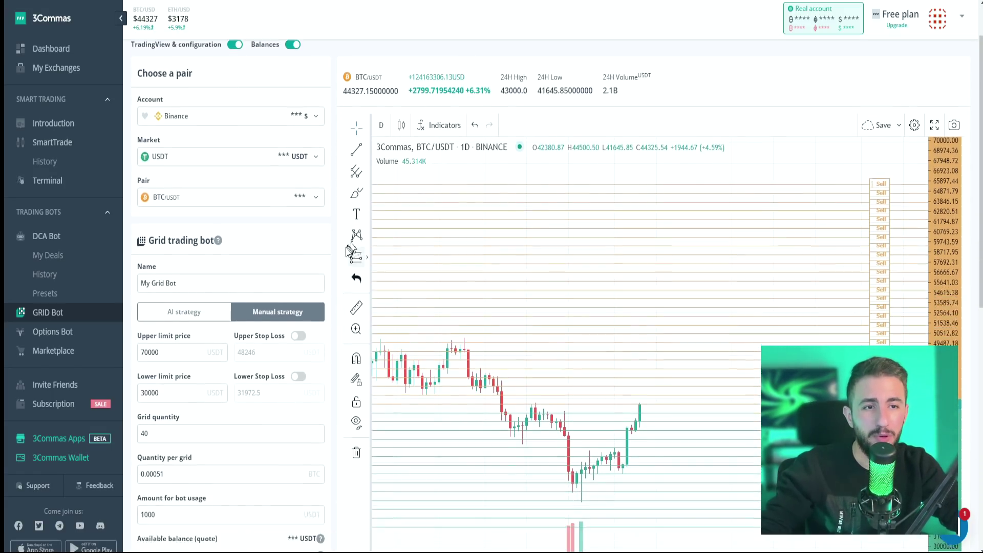
Review the estimated balance and the additional BTC and USDT required under the completed bot settings.
scroll(442, 148, "down", 4)
scroll(532, 282, "down", 1)
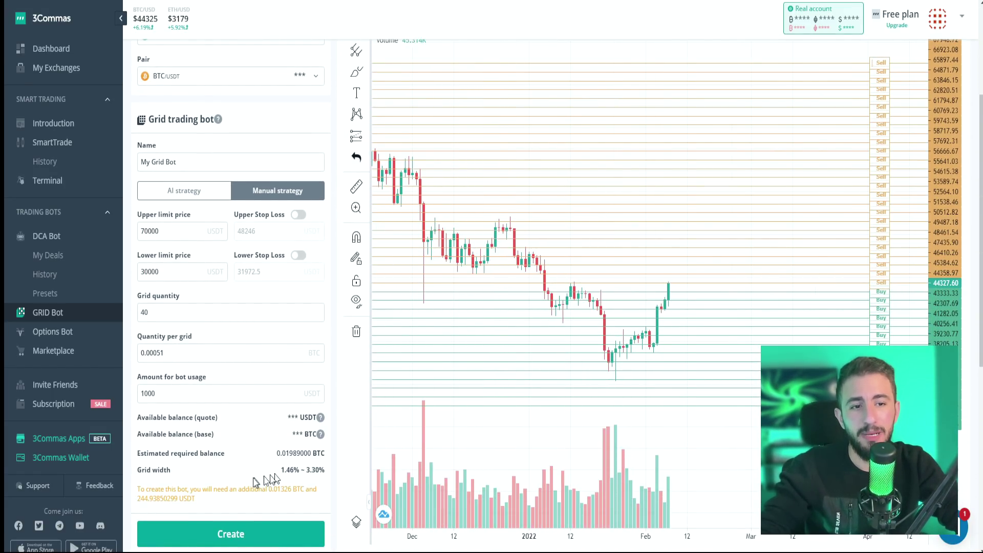
scroll(259, 475, "down", 1)
left_click_drag(205, 441, 178, 430)
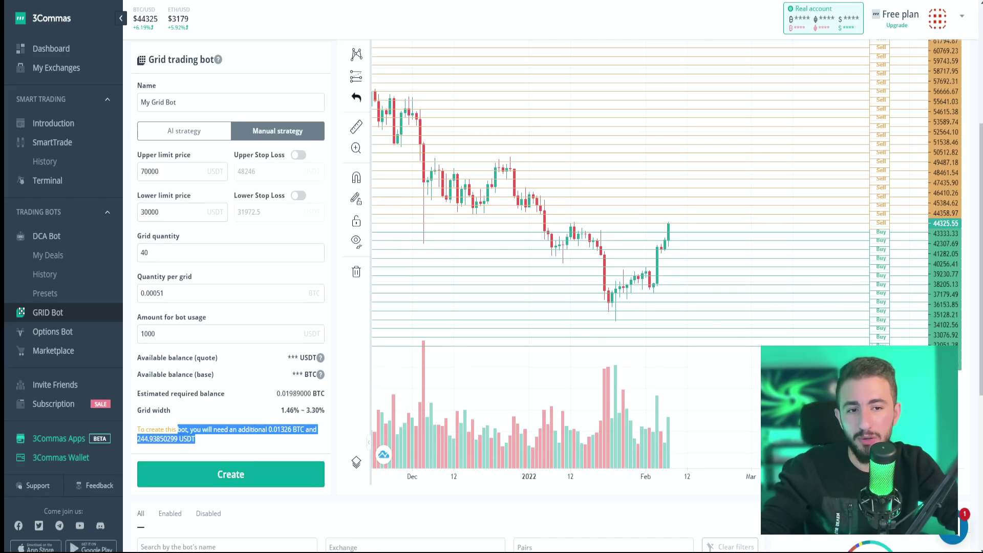
Try to create the grid bot with the entered settings and check the bot list below the form.
left_click(233, 476)
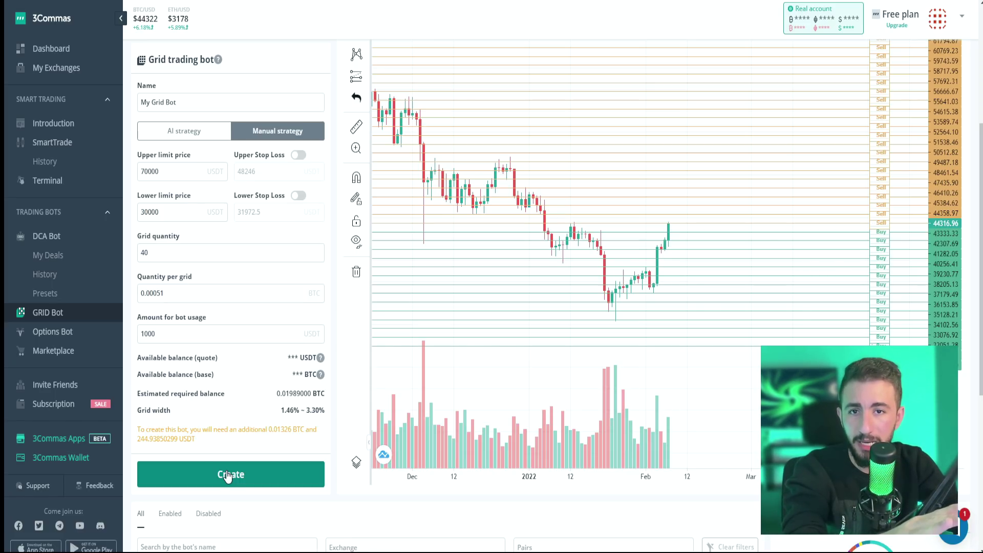
scroll(228, 477, "down", 5)
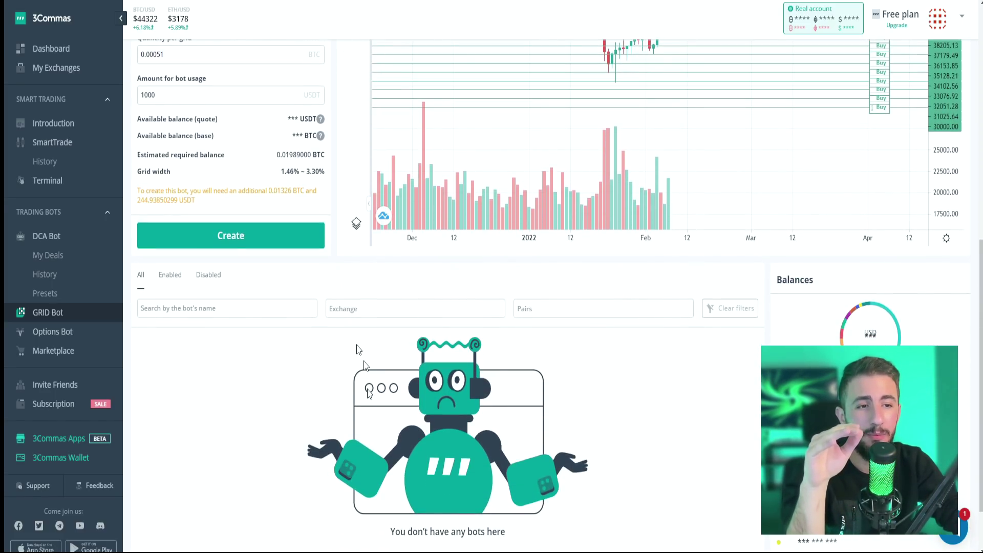